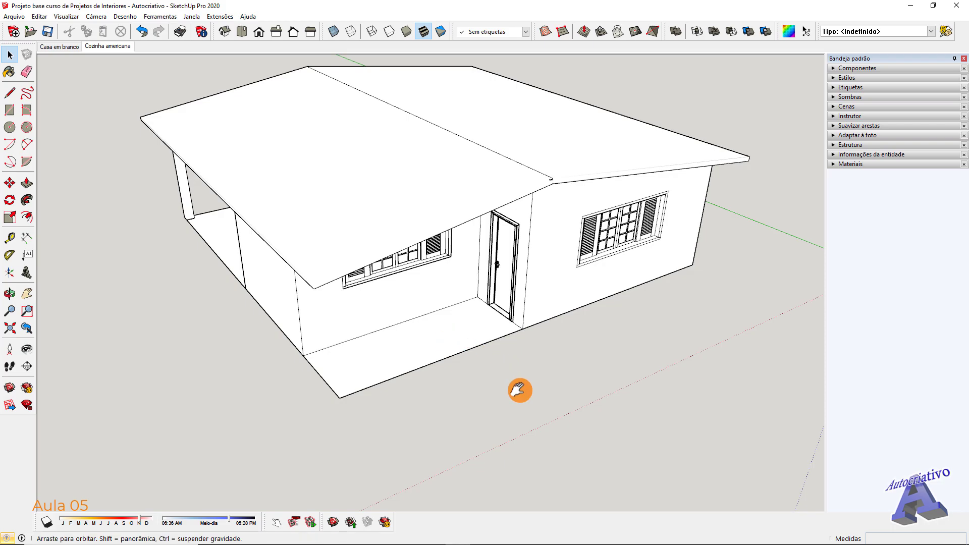
Step: Place a horizontal section plane on the porch floor with the default name Seção 3 and symbol 3
middle_click_drag(516, 392, 567, 362, "shift")
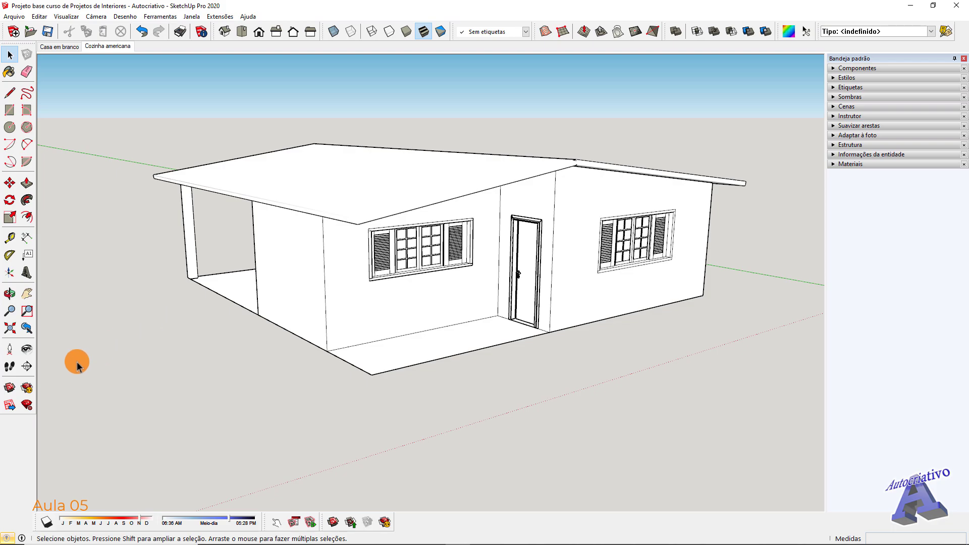
left_click(26, 365)
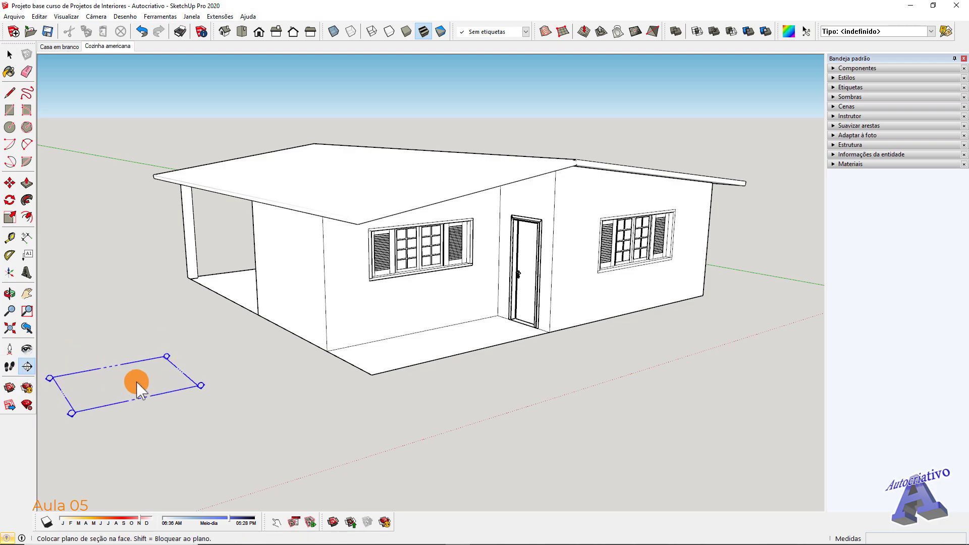
left_click(430, 347)
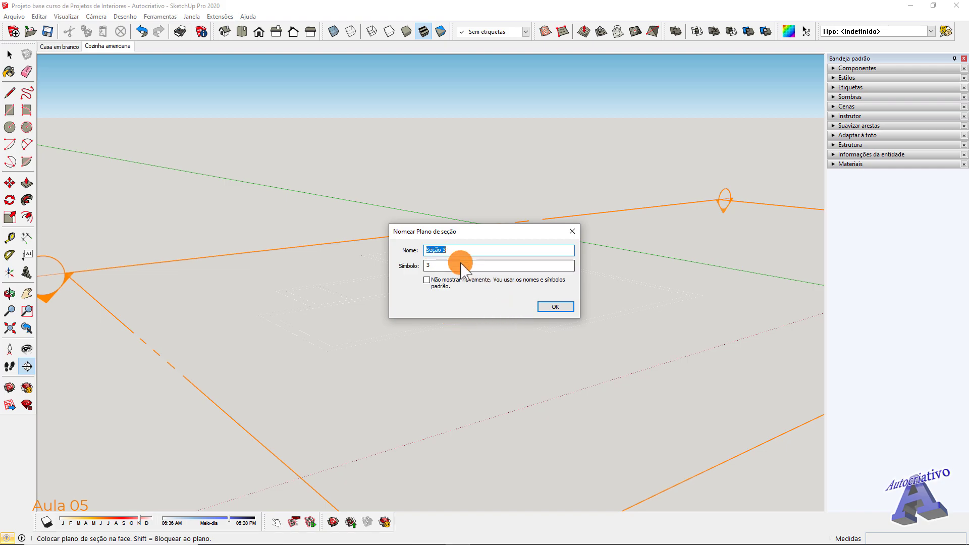
left_click(554, 307)
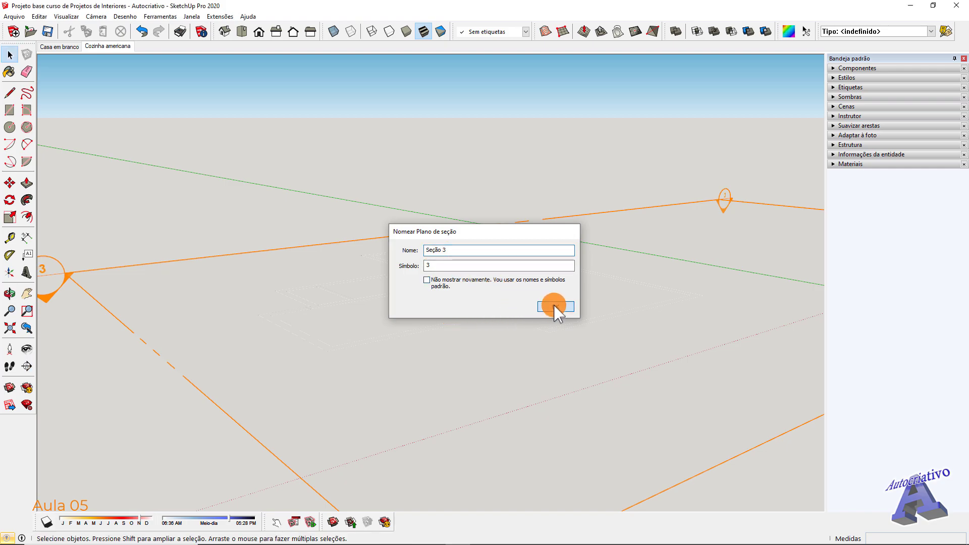
Step: Move the horizontal section plane up 1,5 m along the blue axis
left_click(298, 248)
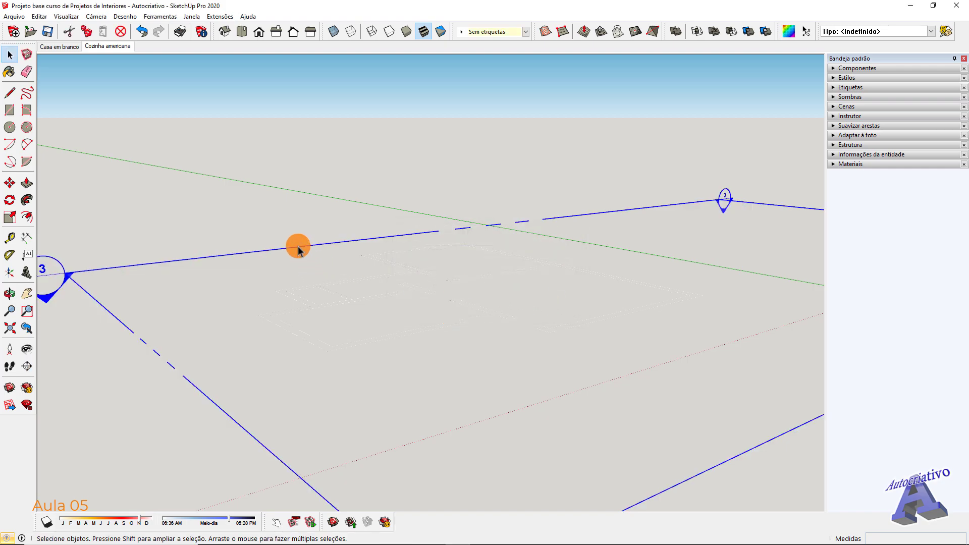
mouse_move(301, 223)
middle_mouse_down()
mouse_move(305, 234)
mouse_move(283, 227)
middle_mouse_up()
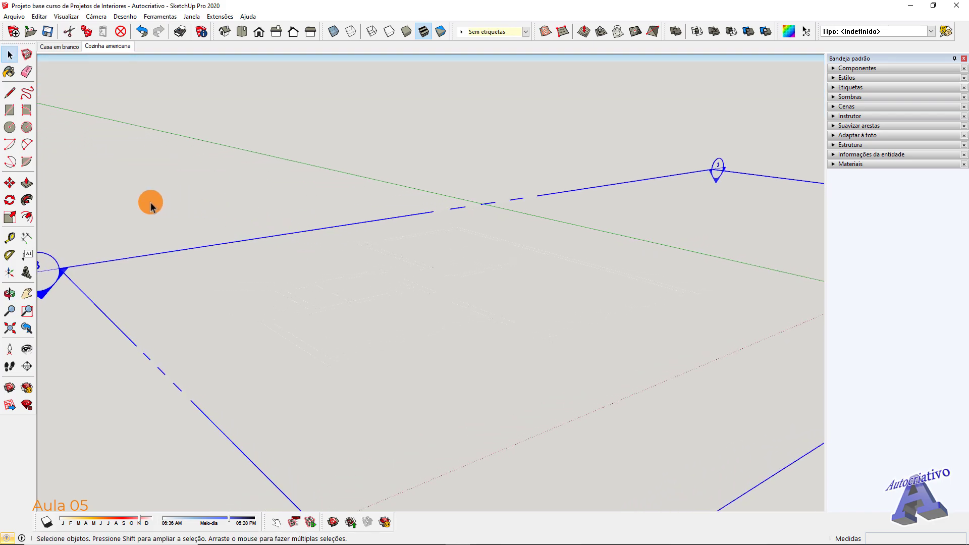
left_click(10, 182)
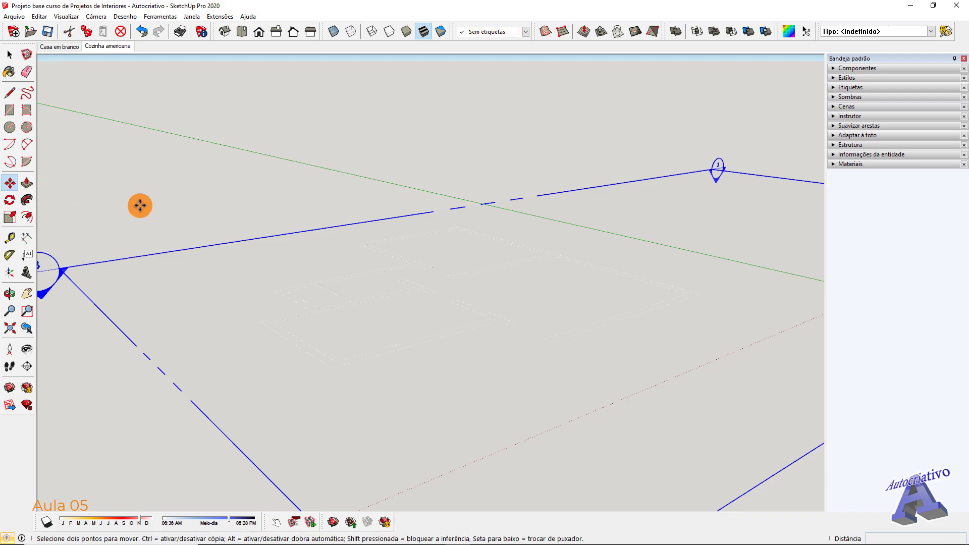
left_click(168, 221)
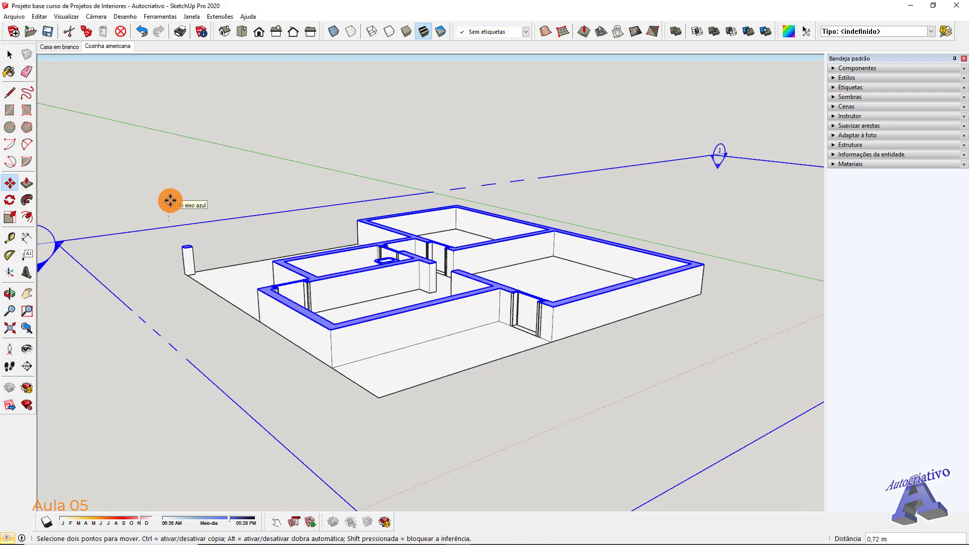
type("1,5")
key("Return")
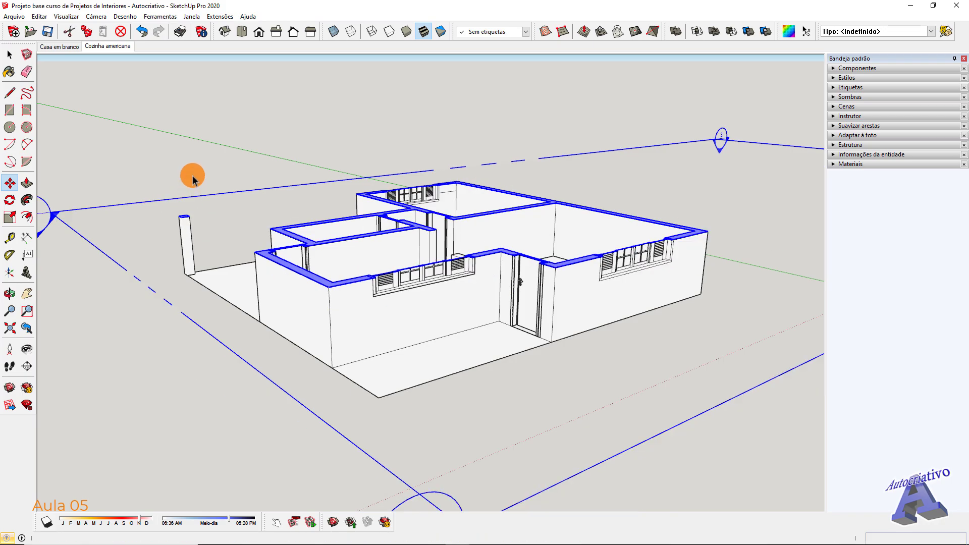
key("space")
left_click(191, 166)
Step: Hide the horizontal section plane while keeping its cut through the house active
middle_click_drag(205, 162, 281, 187)
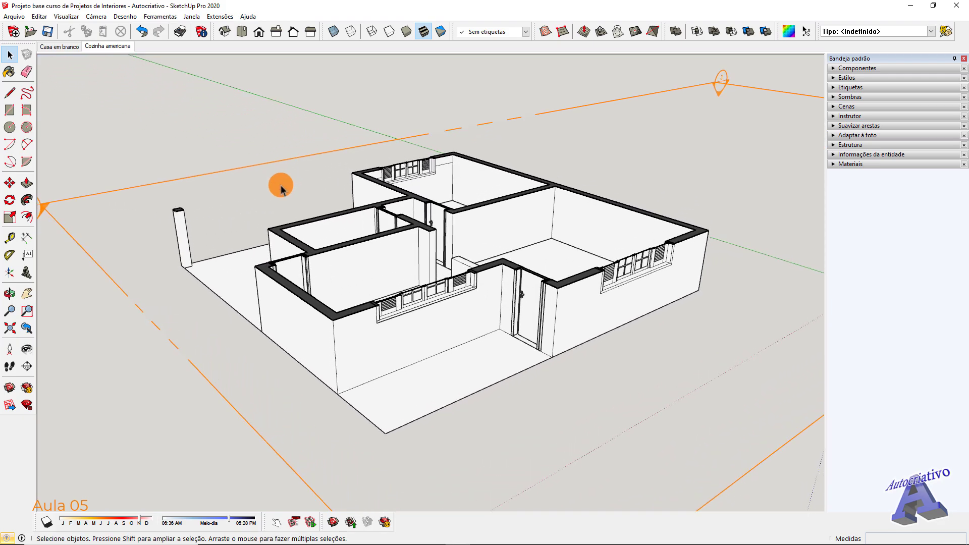
left_click(275, 160)
right_click(276, 165)
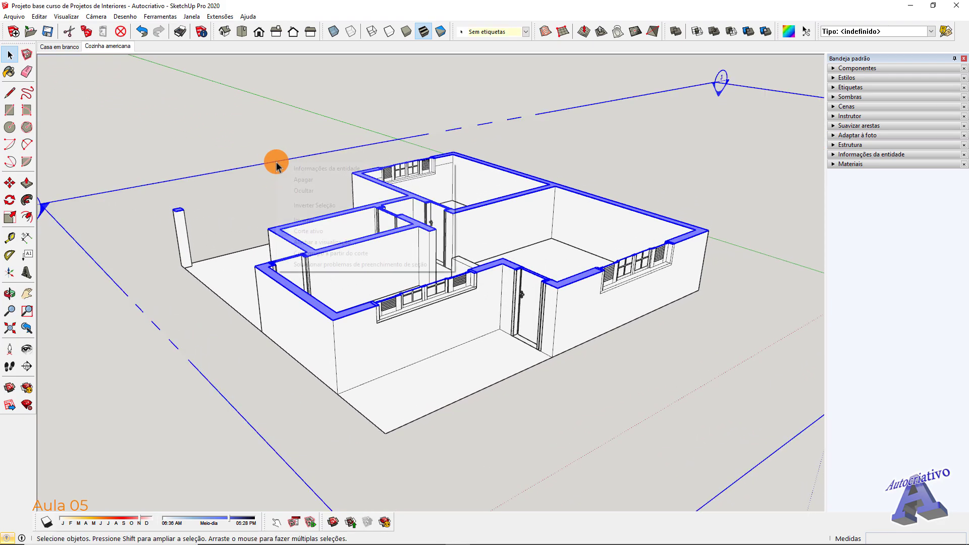
left_click(303, 190)
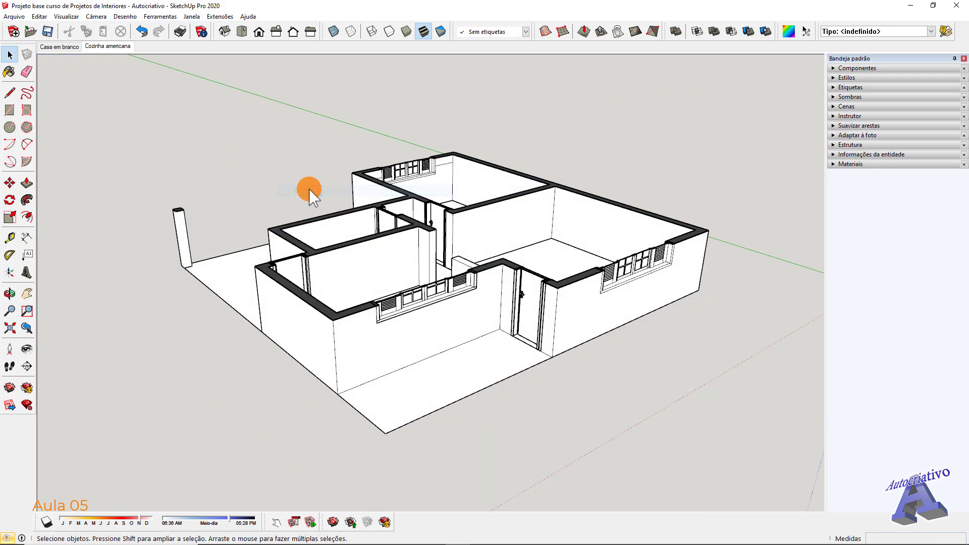
Step: Show the cut house from above in parallel projection as a floor plan
middle_click_drag(705, 139, 404, 342)
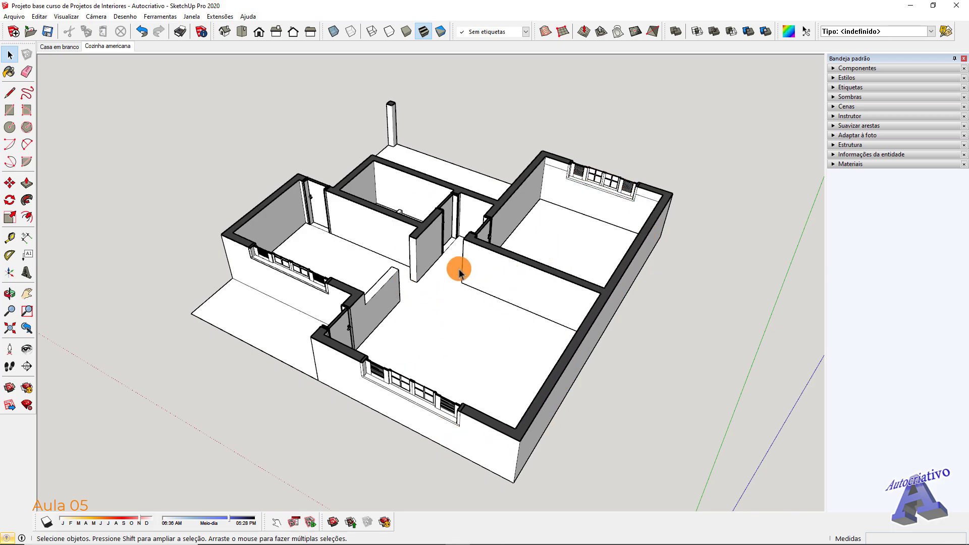
left_click(243, 31)
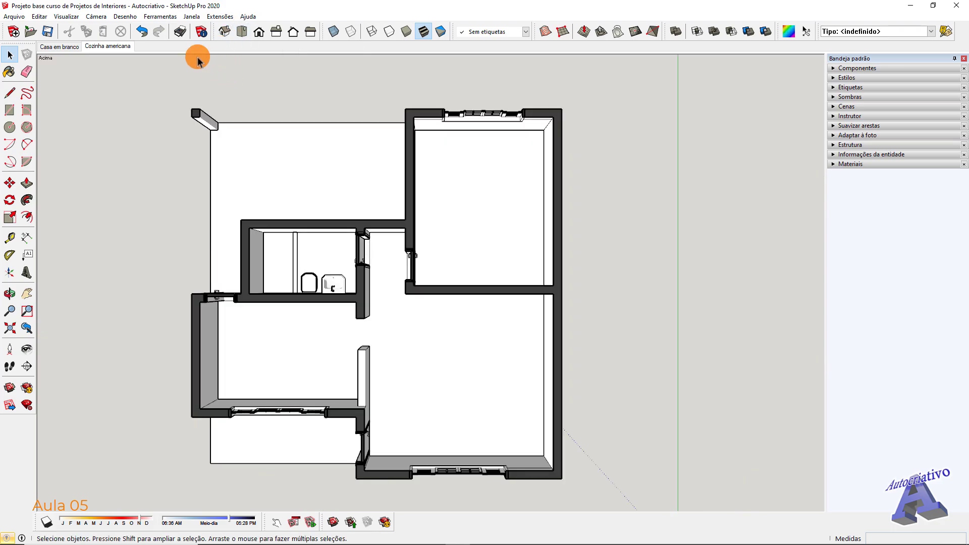
left_click(95, 17)
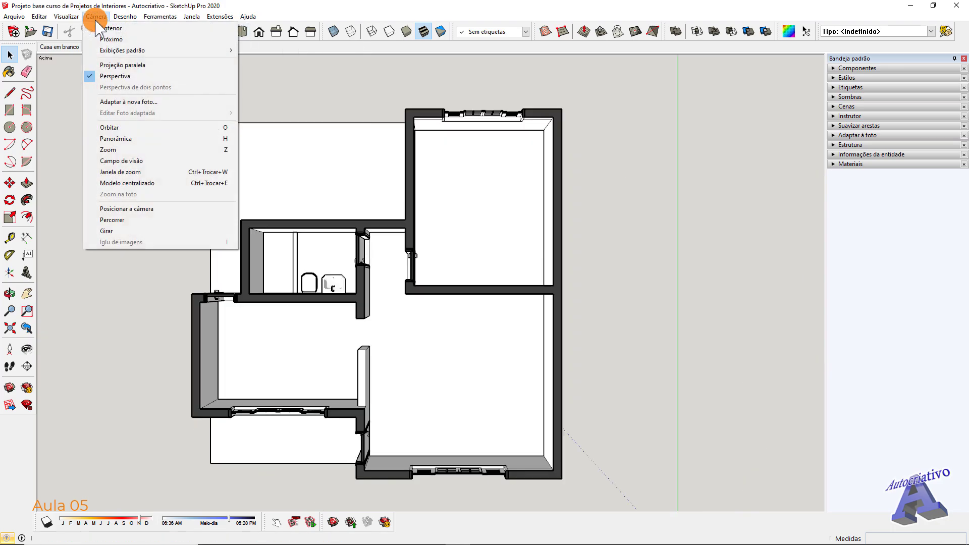
left_click(128, 66)
middle_click_drag(581, 253, 662, 241, "shift")
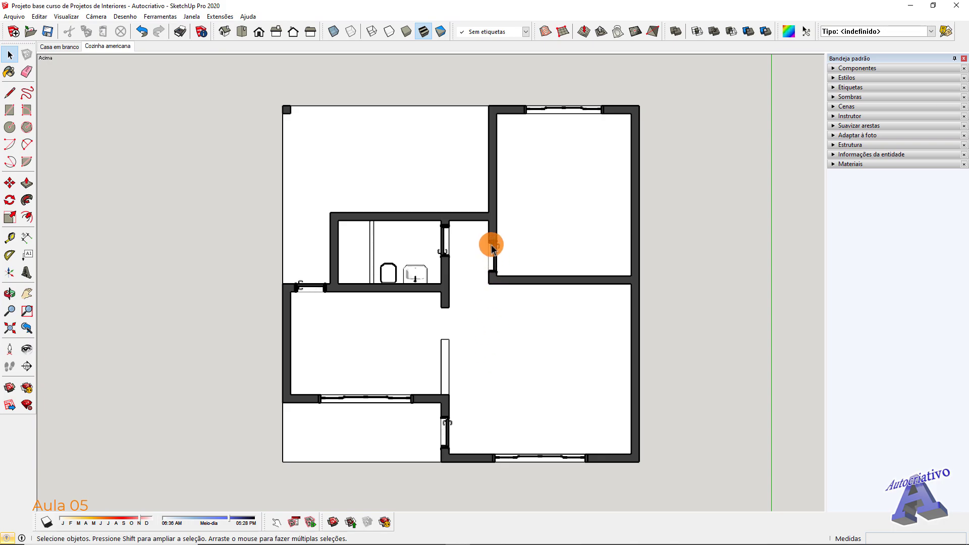
Step: Examine the interior doors, the bathroom fixtures and the room layout in the floor plan
left_click_drag(488, 245, 488, 268)
scroll(488, 272, "up", 6)
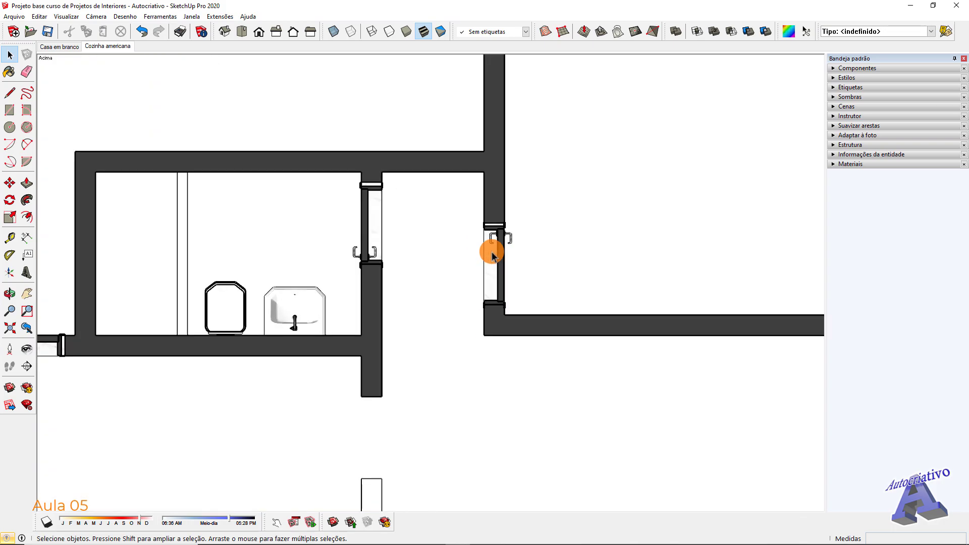
scroll(480, 225, "up", 2)
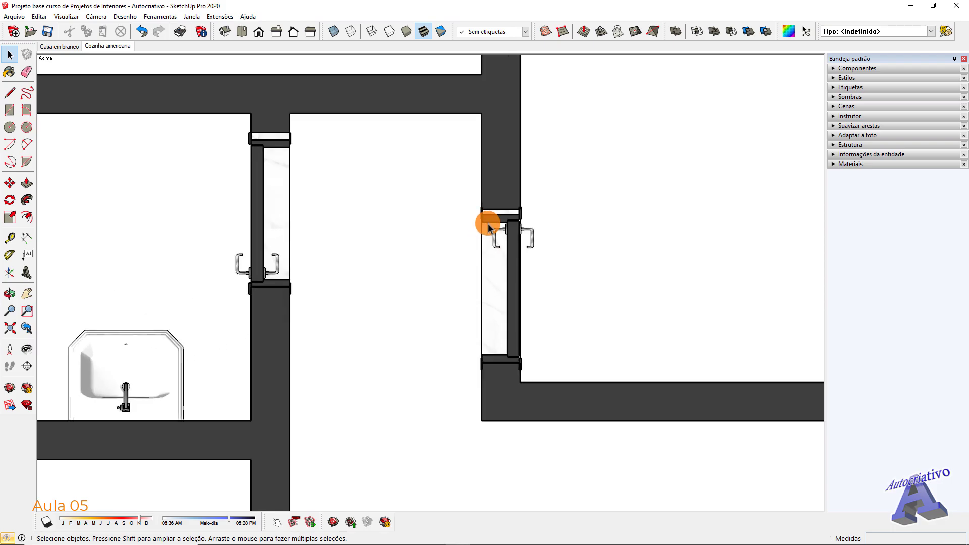
scroll(339, 277, "down", 1)
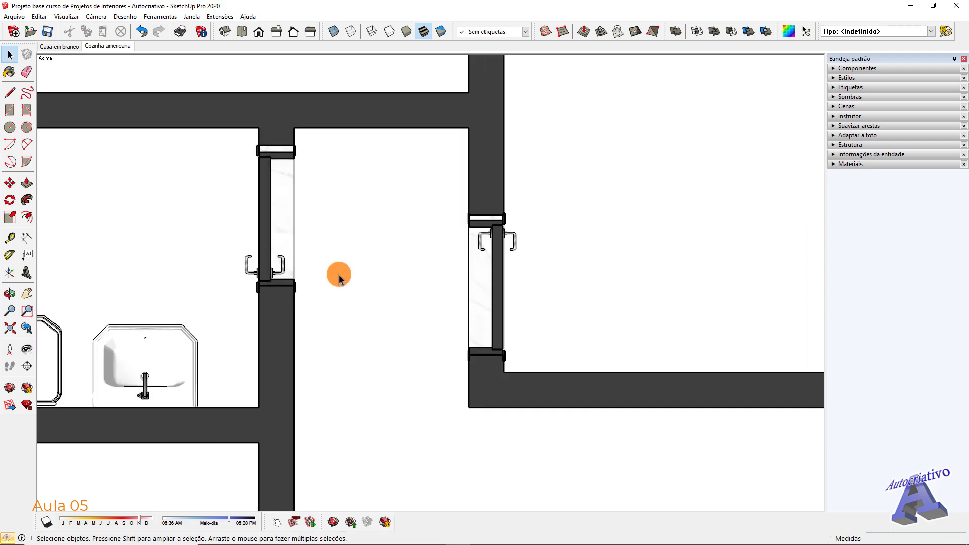
scroll(339, 277, "down", 3)
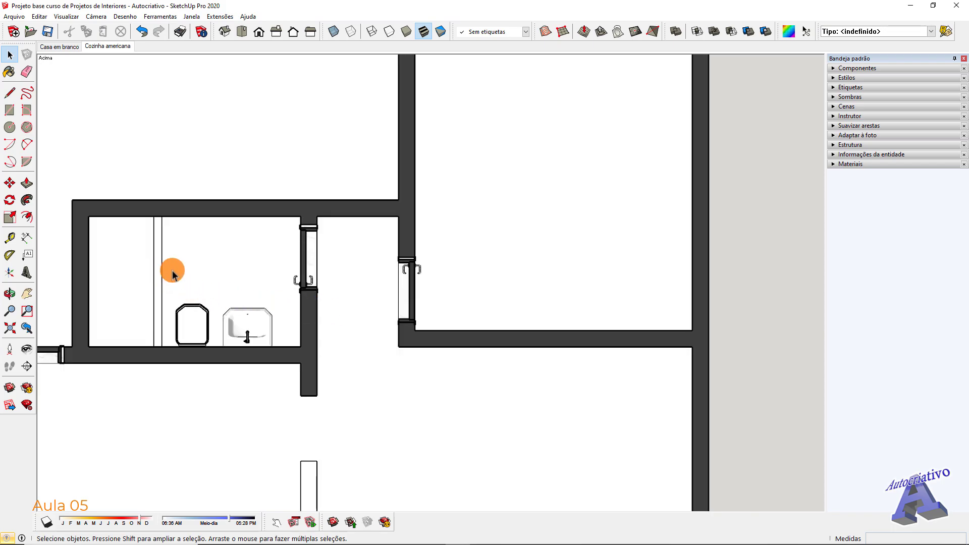
scroll(419, 356, "down", 1)
scroll(418, 356, "down", 4)
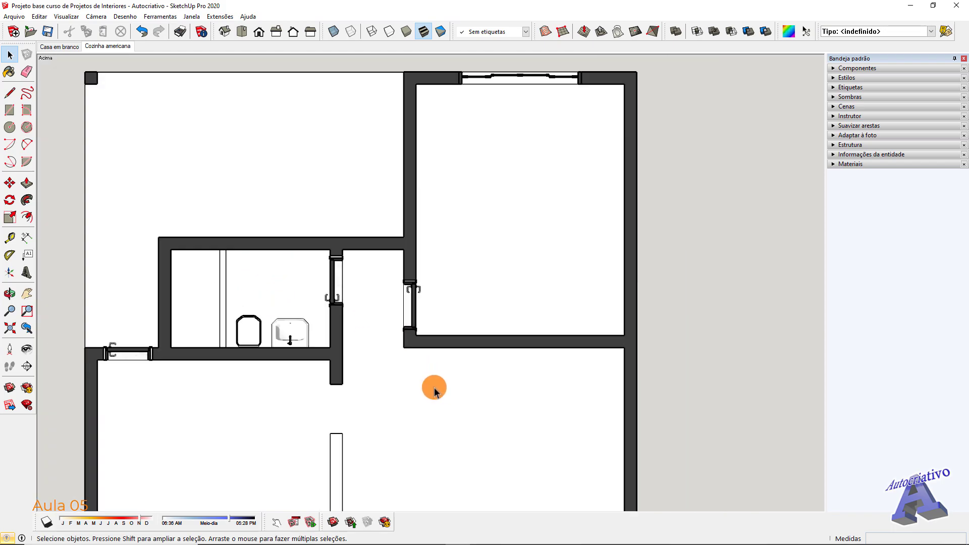
scroll(462, 343, "up", 1)
middle_click_drag(465, 333, 530, 249, "shift")
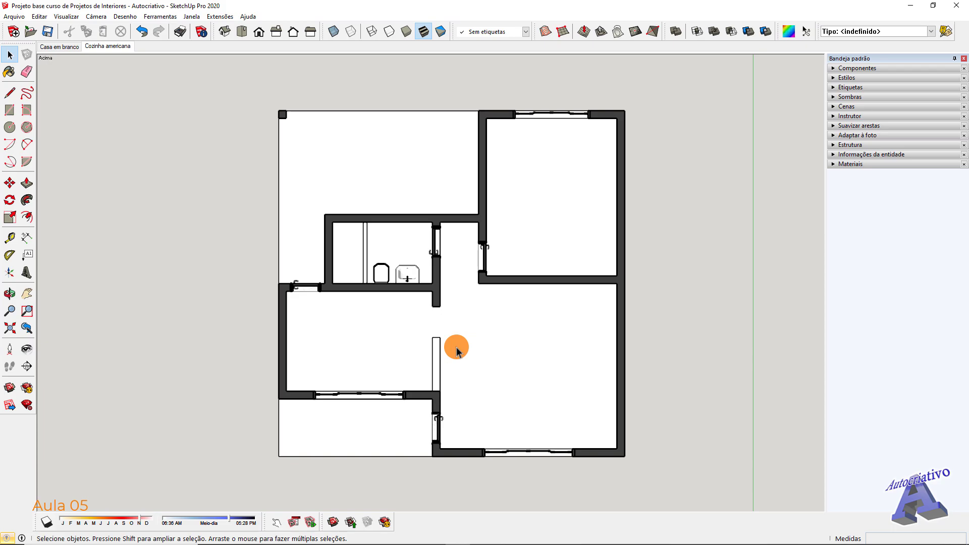
Step: Switch the camera back to perspective and view the cut house from an angle
left_click(96, 17)
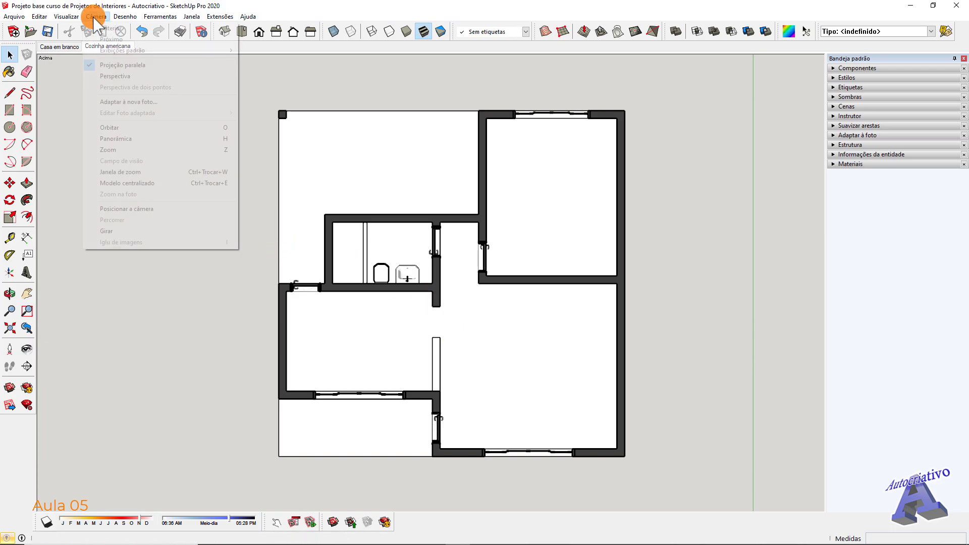
left_click(126, 77)
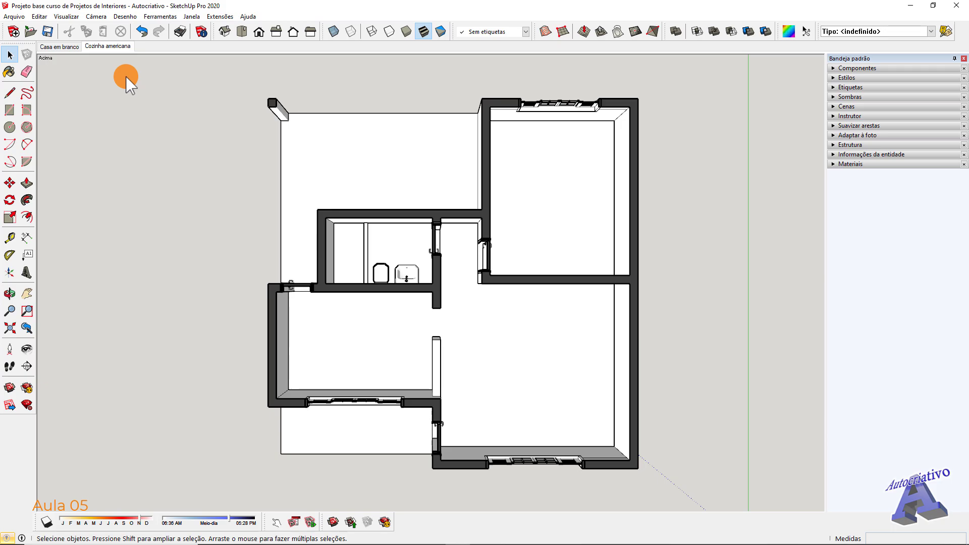
middle_click_drag(186, 311, 450, 329)
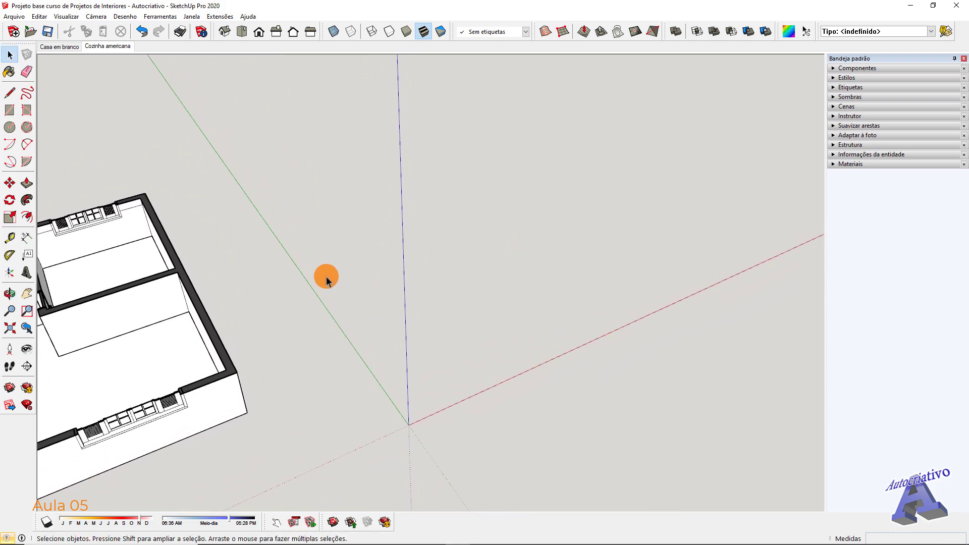
Step: Unhide all hidden objects and delete the horizontal section plane around the house
left_click(38, 16)
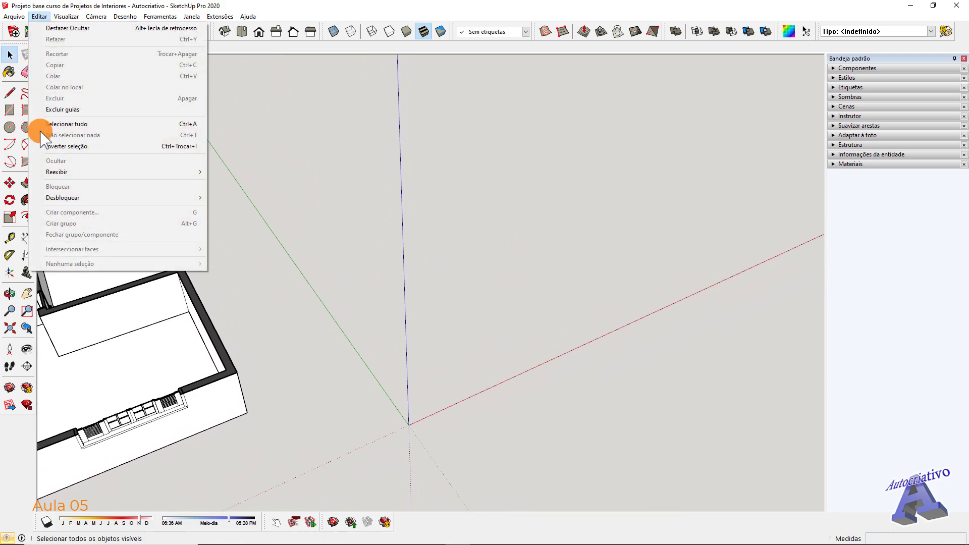
mouse_move(78, 172)
left_click(236, 196)
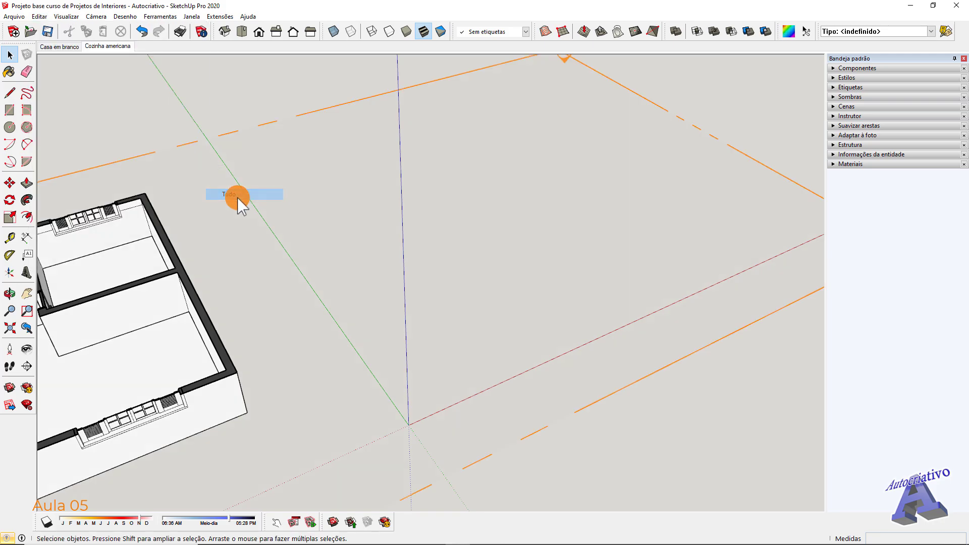
scroll(244, 203, "down", 1)
middle_click_drag(321, 204, 502, 187, "shift")
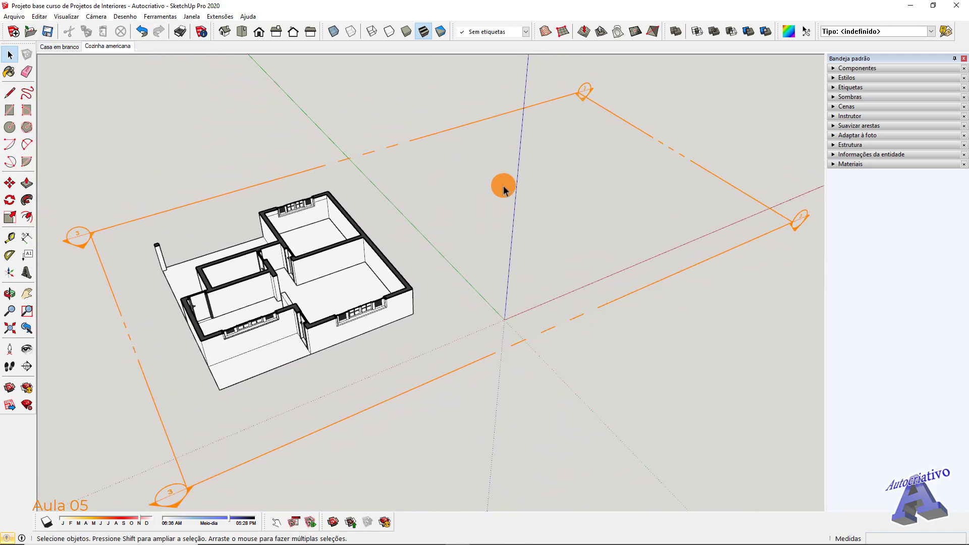
left_click(437, 132)
key("Delete")
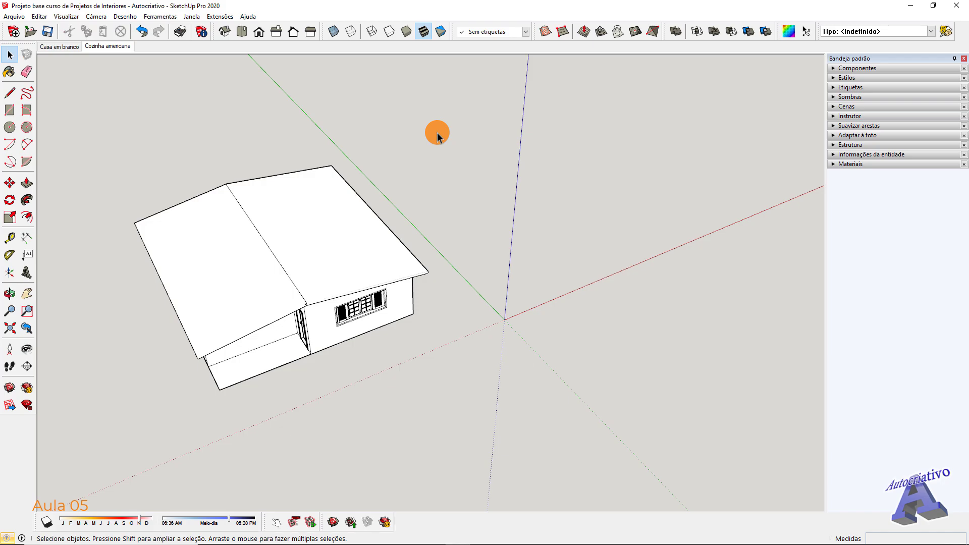
Step: Draw a freehand rectangle on the ground beside the house, between the red and green axes near the origin
middle_click_drag(553, 208, 468, 266, "shift")
scroll(323, 263, "up", 2)
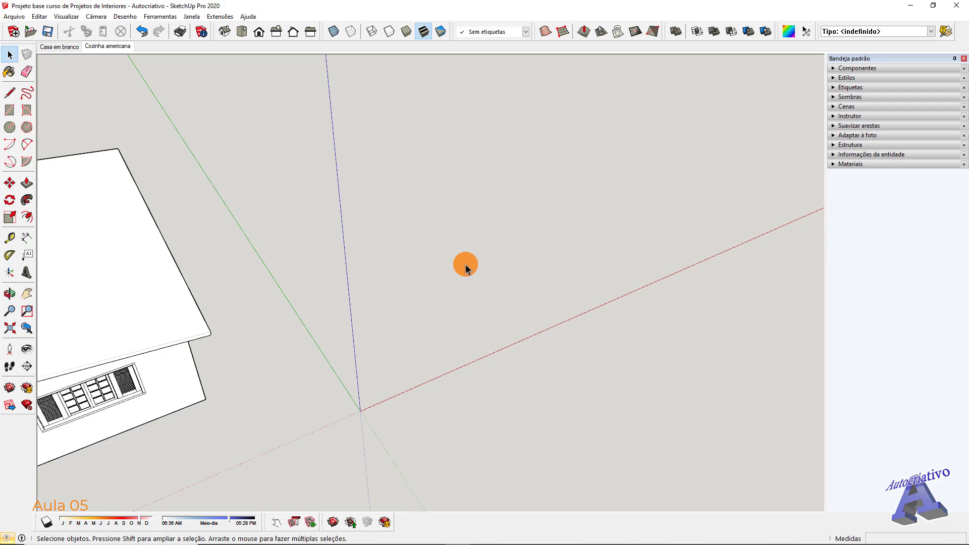
left_click(10, 110)
left_click_drag(383, 392, 394, 352)
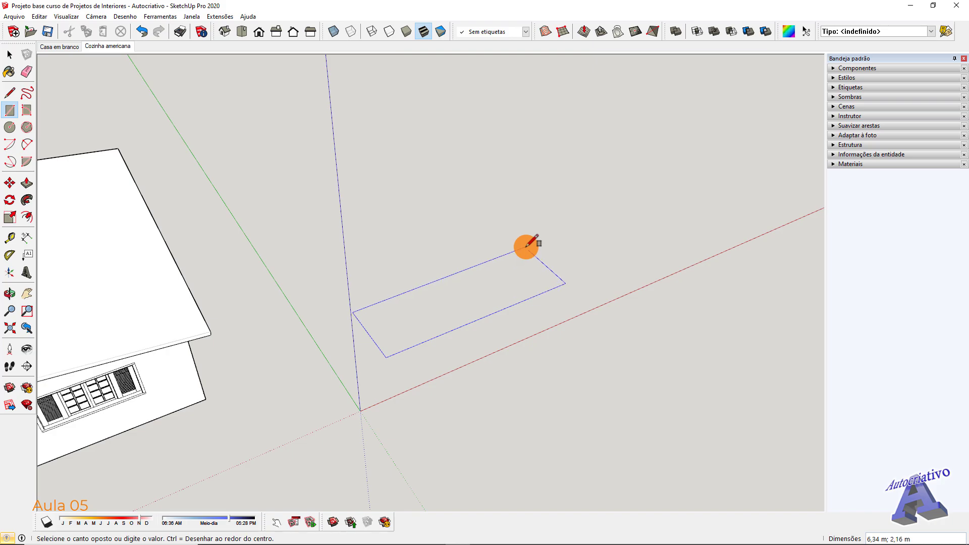
middle_click_drag(525, 244, 311, 405)
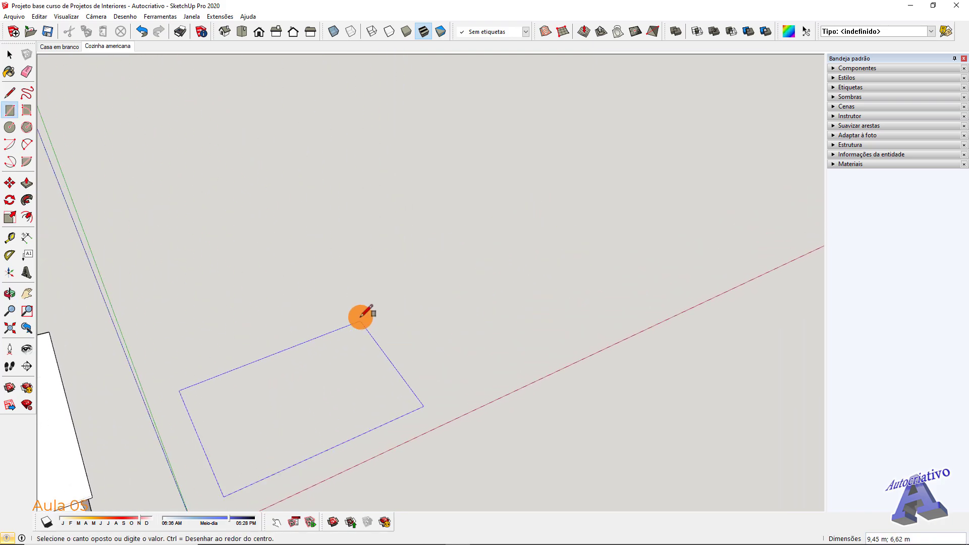
left_click(353, 243)
key("space")
Step: Reverse the new rectangle's face so its white front side points up
middle_click_drag(408, 319, 380, 277)
scroll(372, 273, "up", 4)
left_click(370, 262)
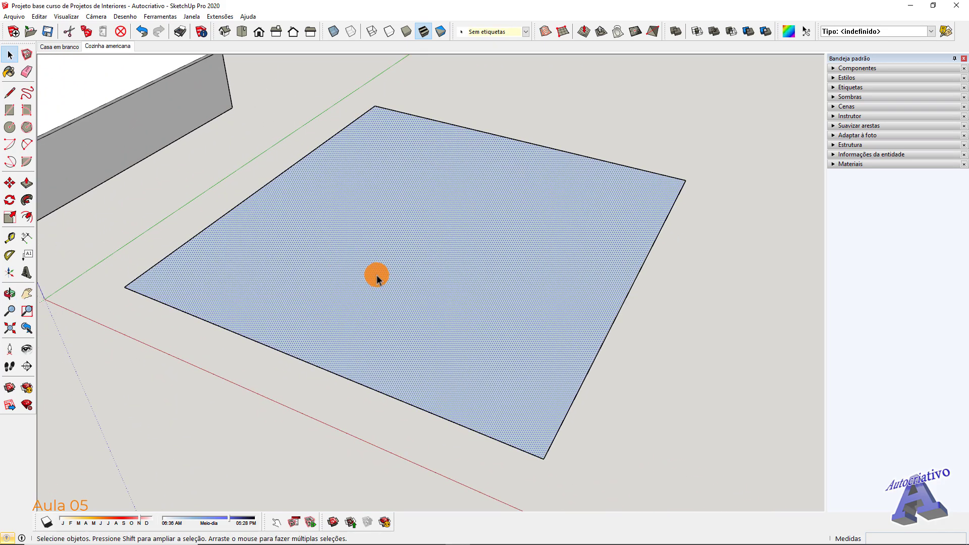
right_click(370, 259)
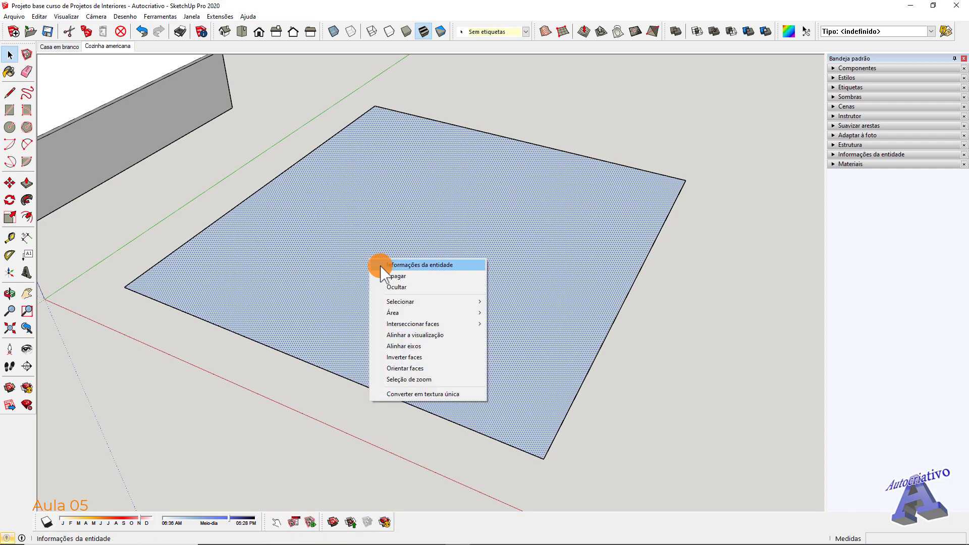
left_click(424, 357)
left_click(628, 377)
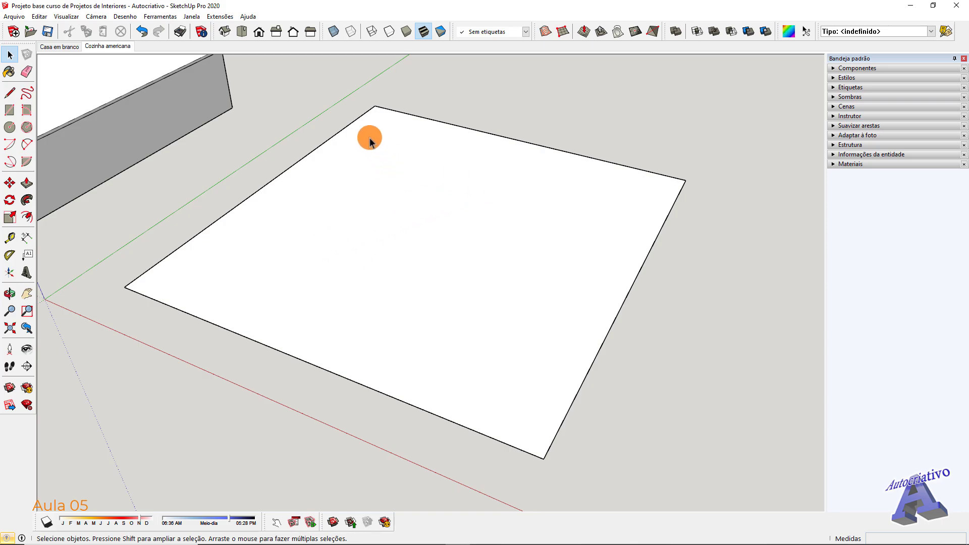
Step: Place a Tape Measure guide about 0.85 m inside the rectangle's edge that runs along the red axis
middle_click_drag(331, 222, 297, 248)
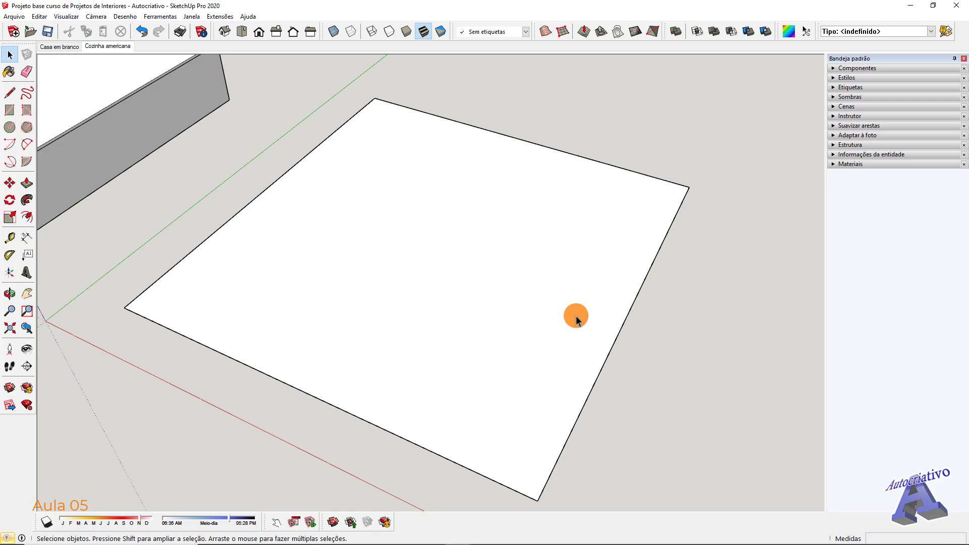
mouse_move(452, 289)
middle_mouse_down()
mouse_move(463, 289)
mouse_move(409, 275)
mouse_move(635, 253)
mouse_move(441, 275)
middle_mouse_up()
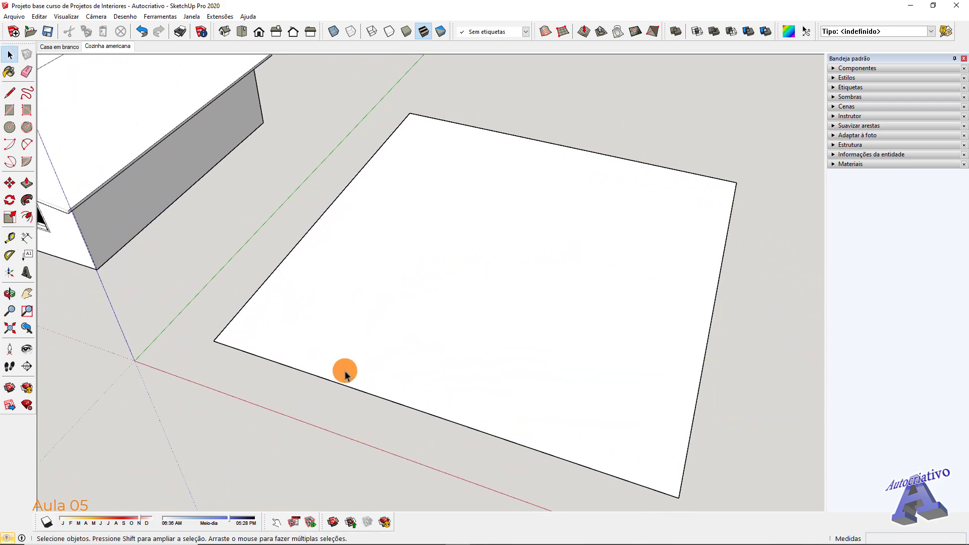
middle_click_drag(491, 302, 460, 271)
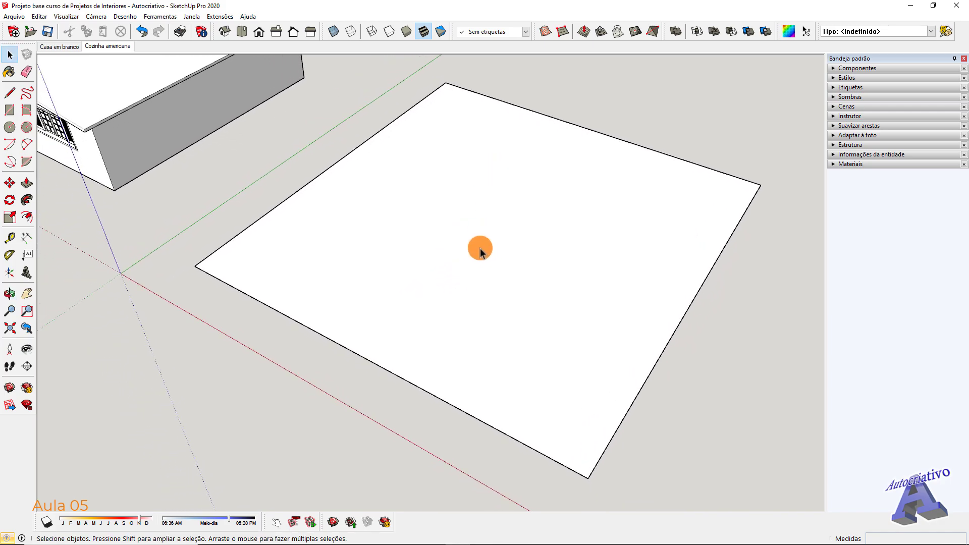
left_click(10, 237)
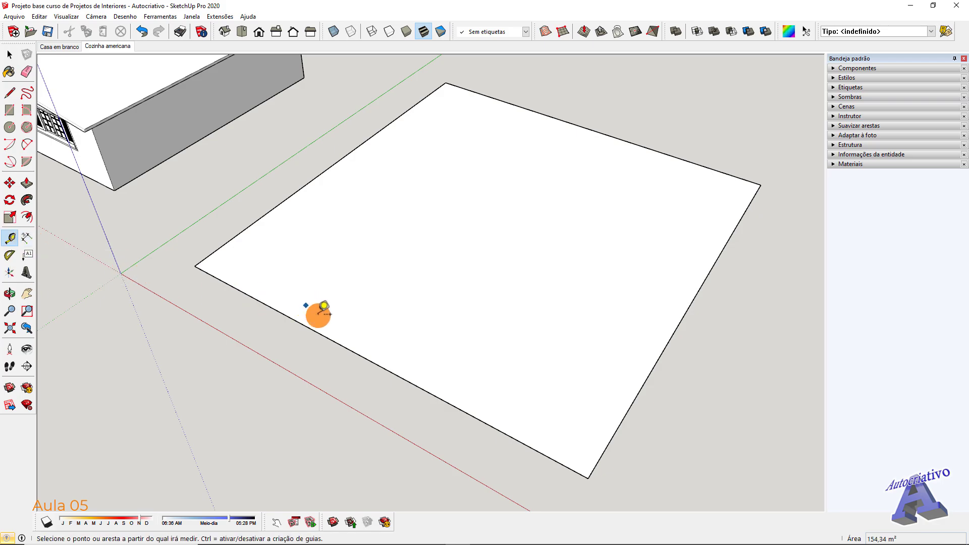
scroll(355, 350, "up", 4)
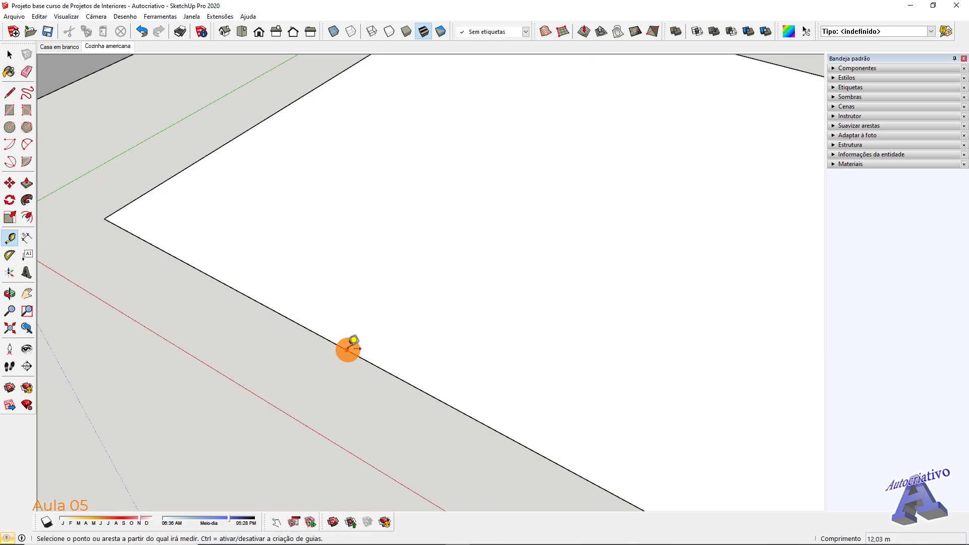
left_click(360, 354)
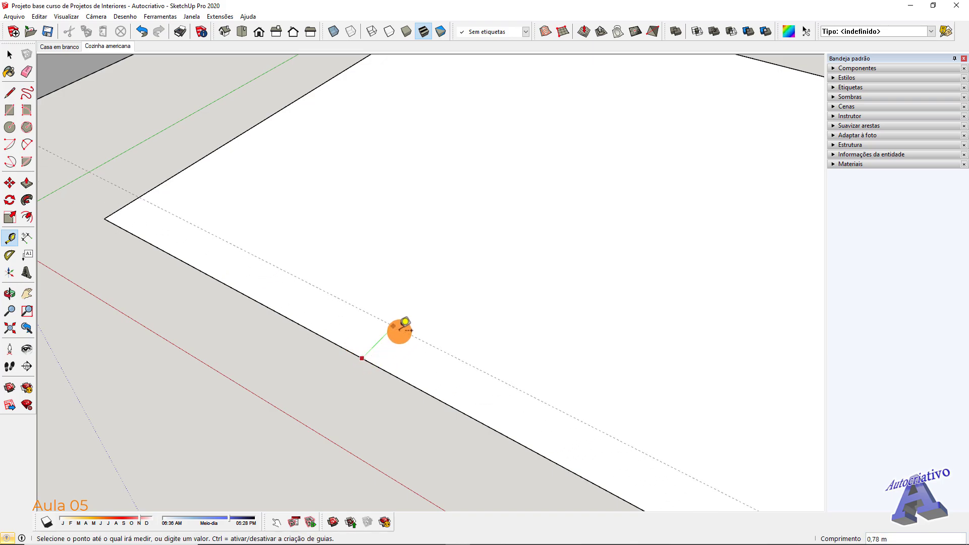
scroll(401, 320, "down", 3)
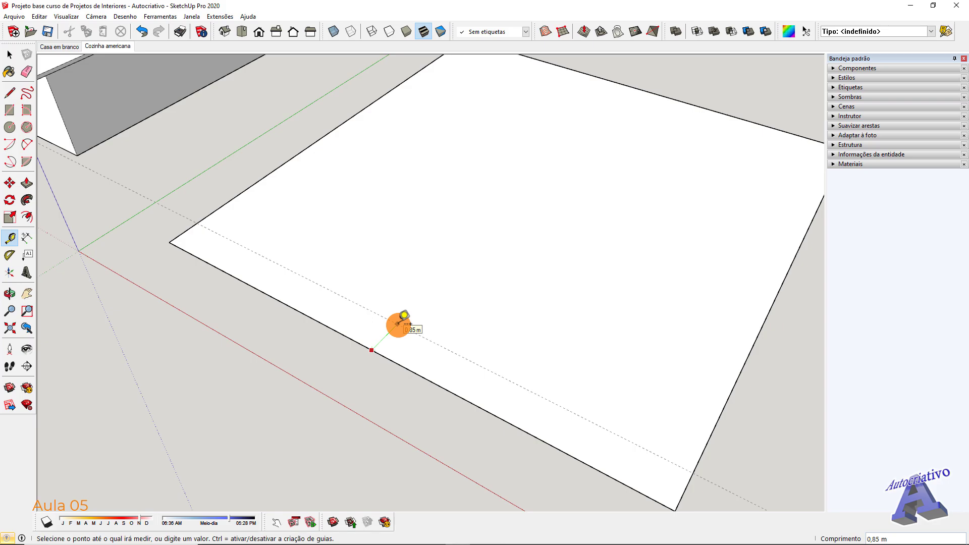
left_click(402, 323)
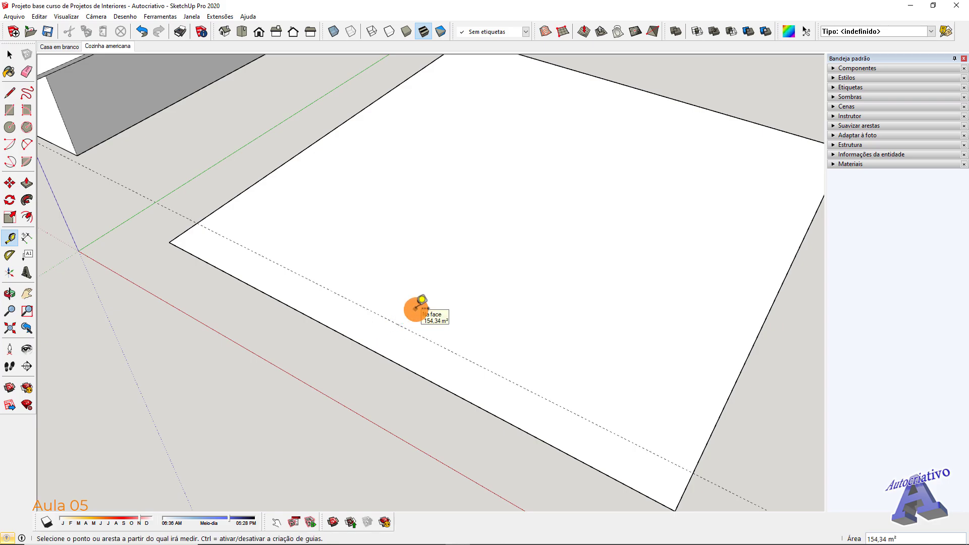
Step: Add a second parallel guide 0.15 m inward from the guide along the rectangle's red-axis edge
scroll(416, 325, "up", 1)
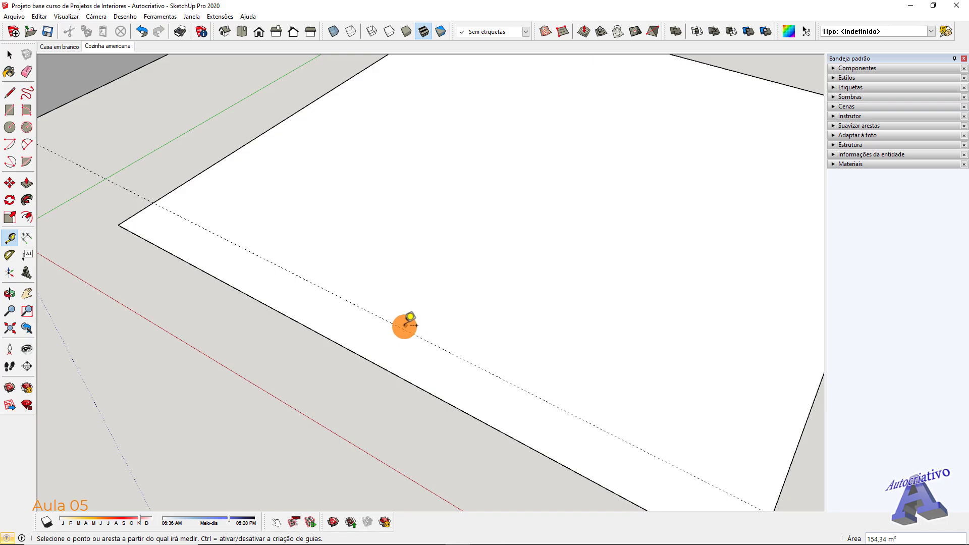
left_click(400, 327)
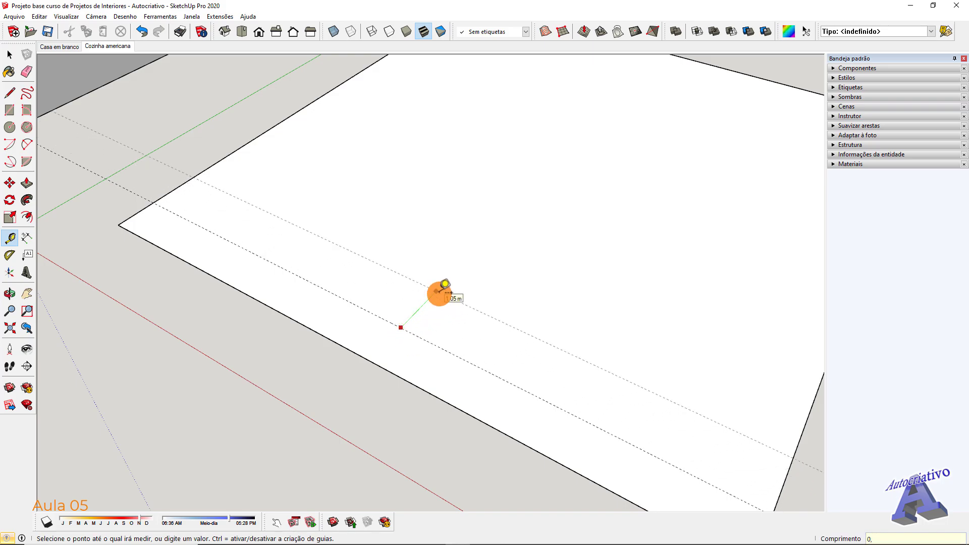
key("Return")
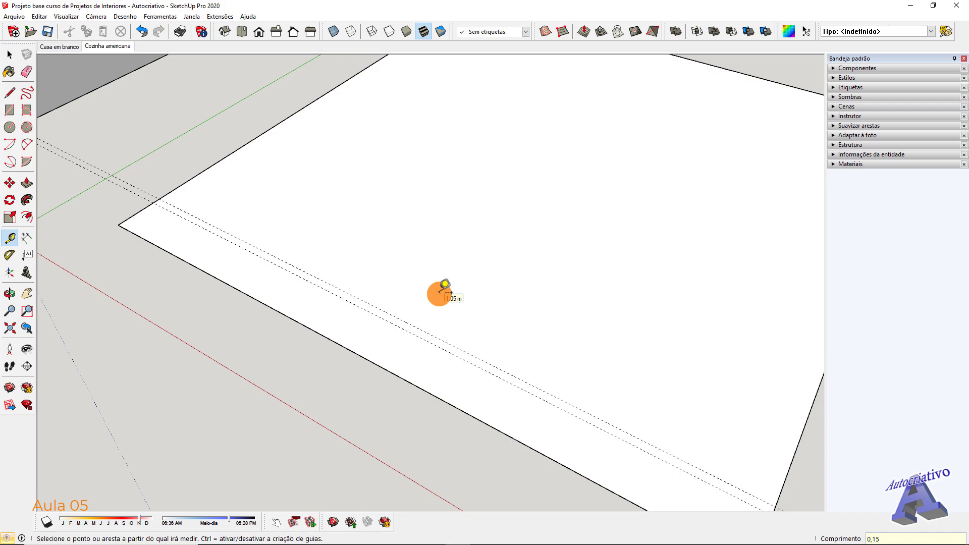
key("space")
Step: Place a guide inside the rectangle's edge facing the house, plus a second parallel guide 0.15 m further inward
middle_click_drag(426, 335, 373, 281)
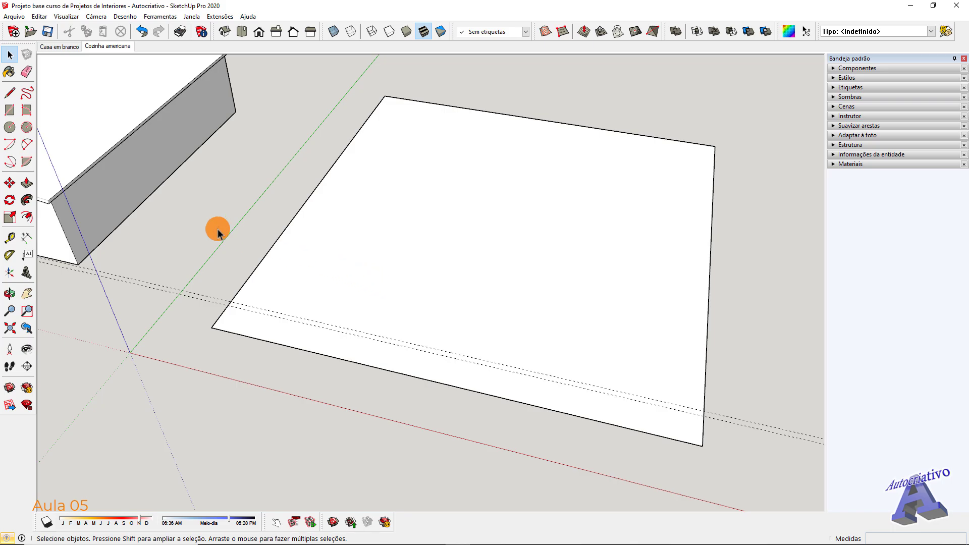
left_click(9, 237)
left_click(288, 223)
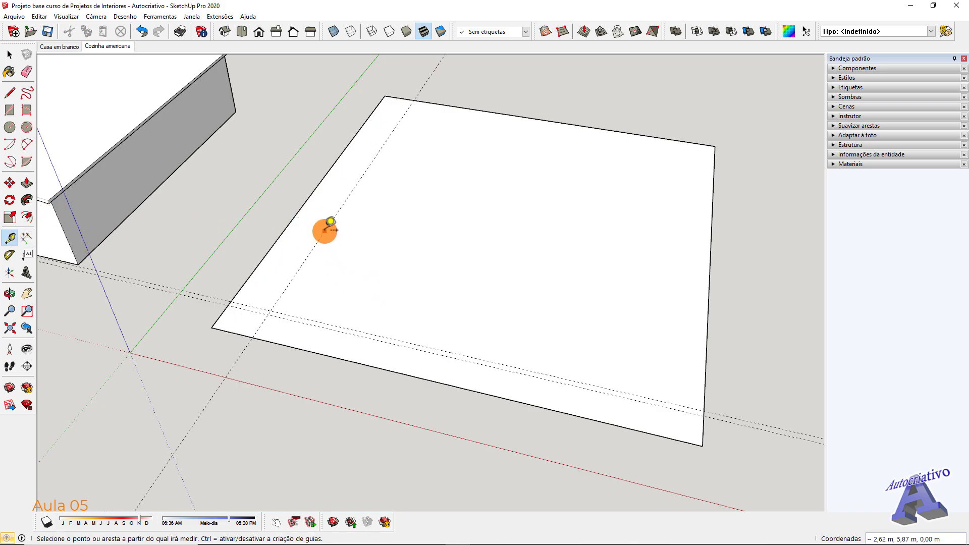
left_click(324, 231)
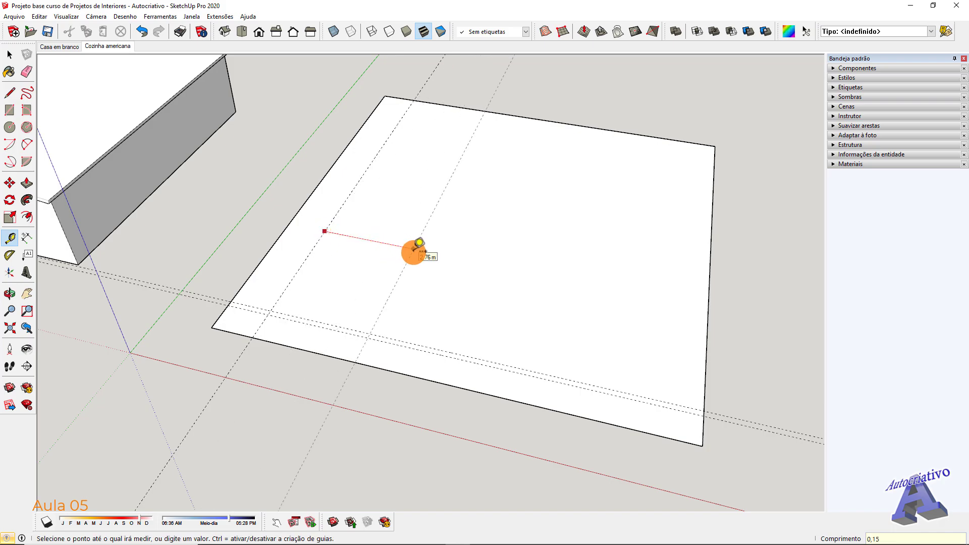
key("Return")
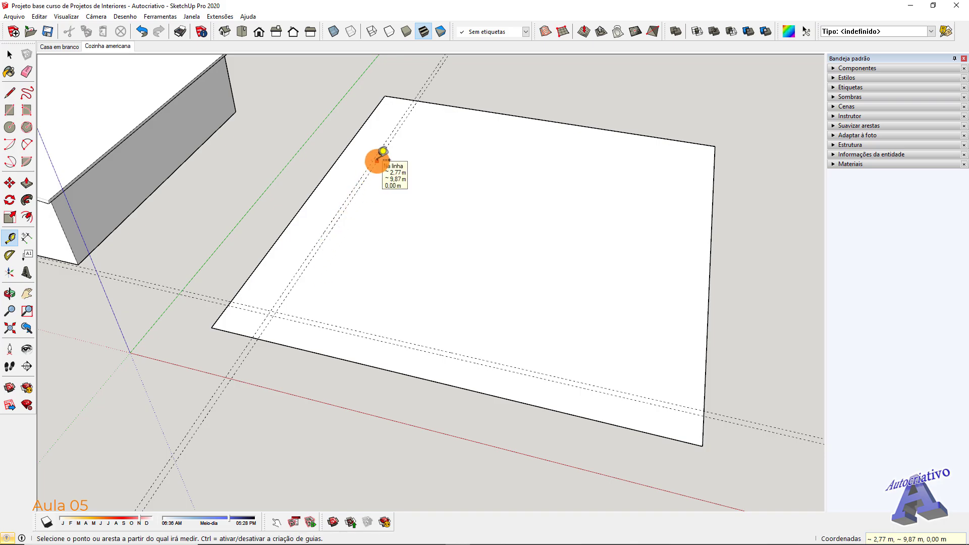
key("space")
Step: Place a guide inside the rectangle's far edge opposite the red axis, plus a second parallel guide 0.2 m further inward
scroll(424, 270, "up", 3)
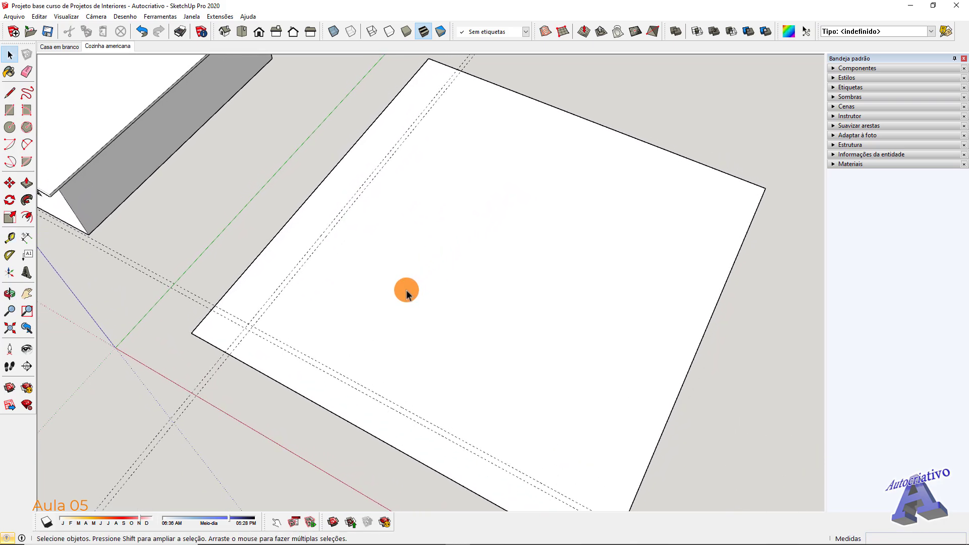
key("t")
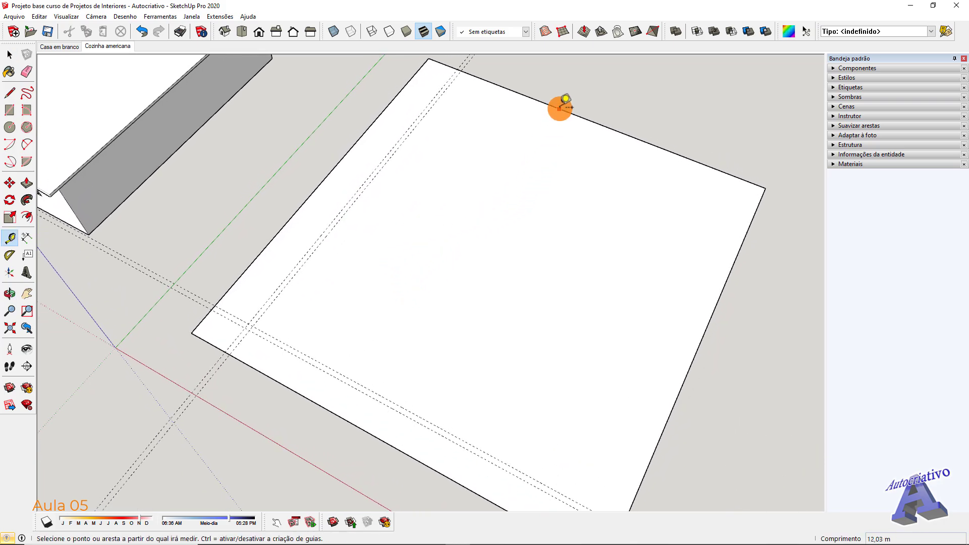
left_click(559, 108)
left_click(533, 137)
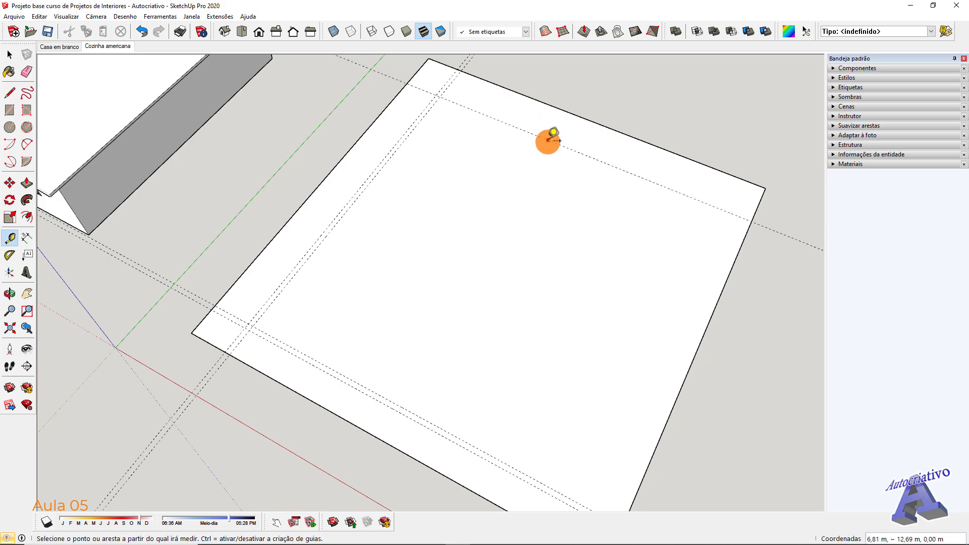
left_click_drag(548, 141, 535, 158)
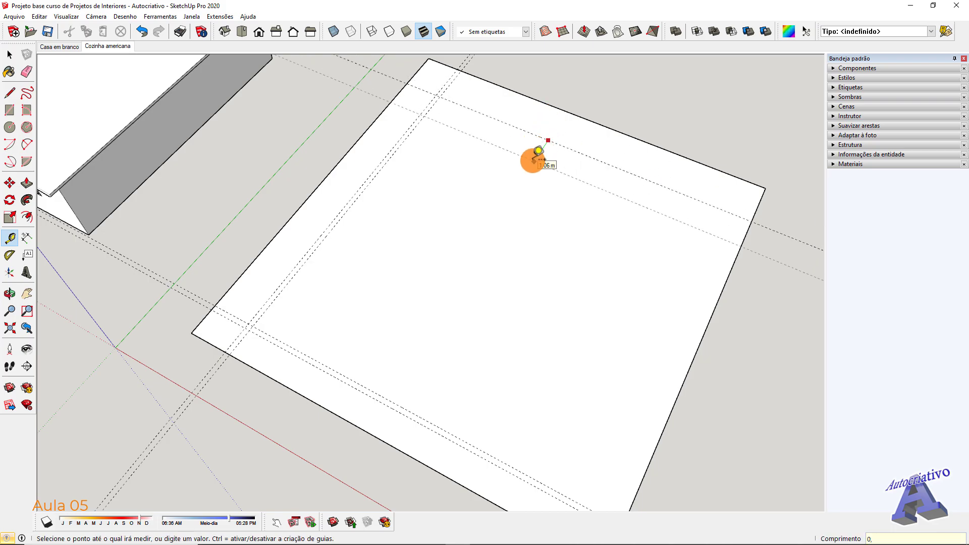
type("0,2")
key("Return")
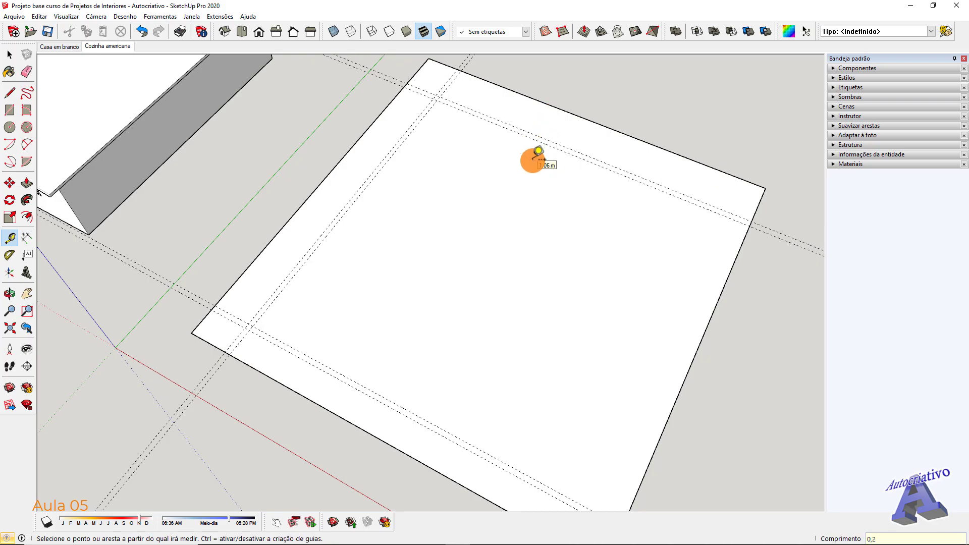
Step: Place a guide inside the rectangle's edge farthest from the house, plus a second parallel guide 0.15 m further inward
left_click(723, 295)
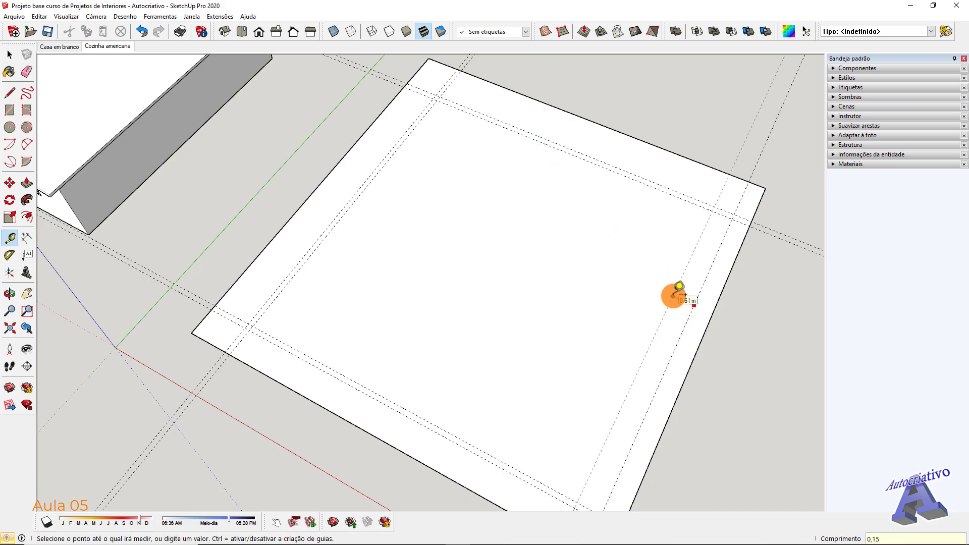
key("Return")
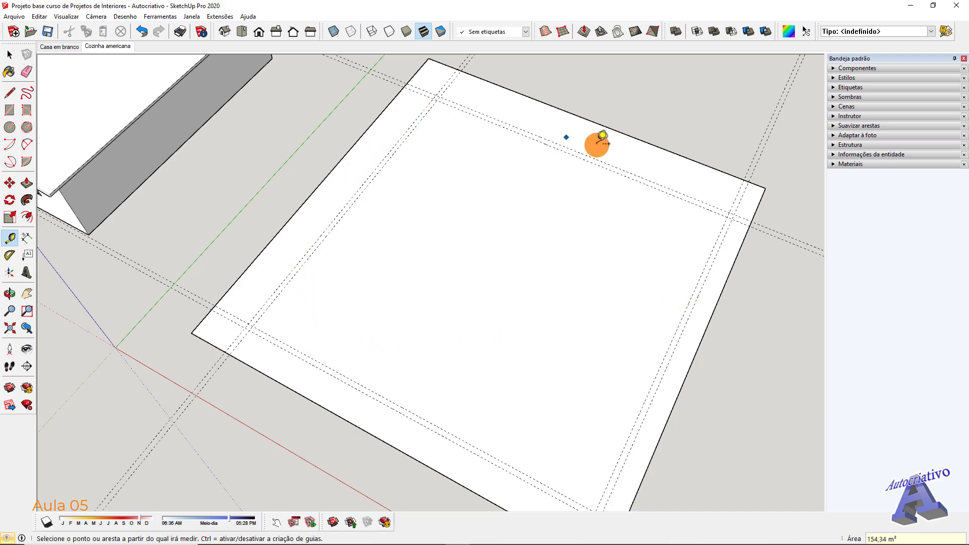
middle_click_drag(714, 242, 464, 277, "shift")
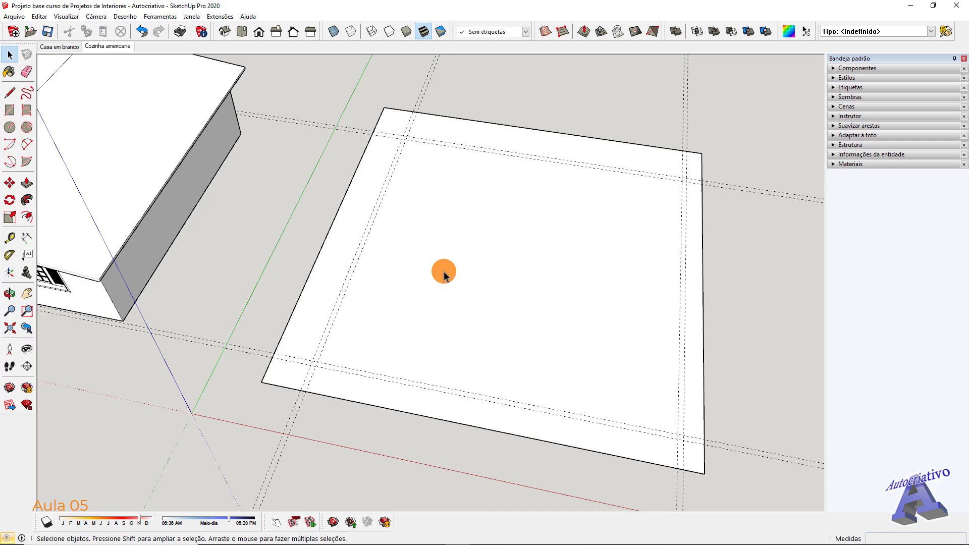
Step: Place an interior guide 3.5 m from the inner house-side guide, plus a second parallel guide 0.15 m beyond it
key("t")
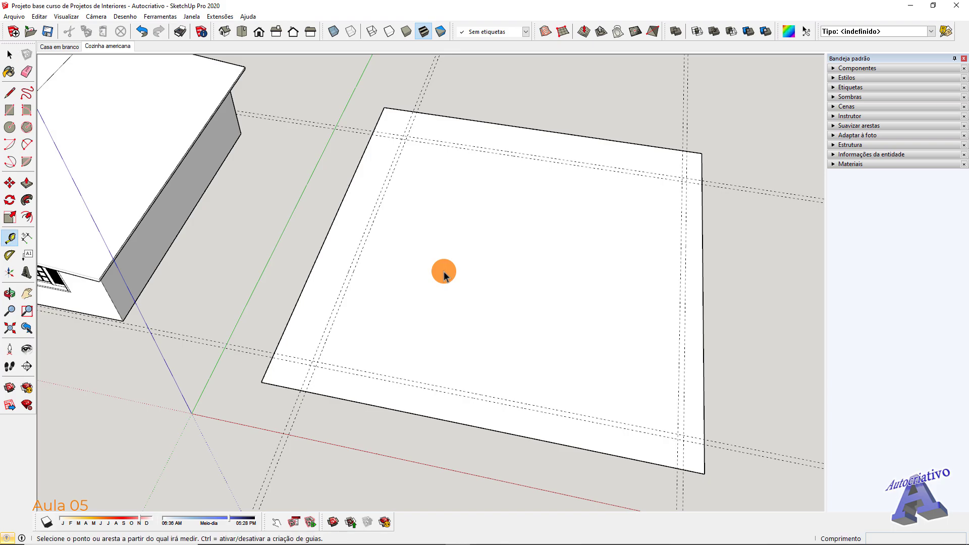
scroll(364, 252, "up", 2)
left_click(366, 253)
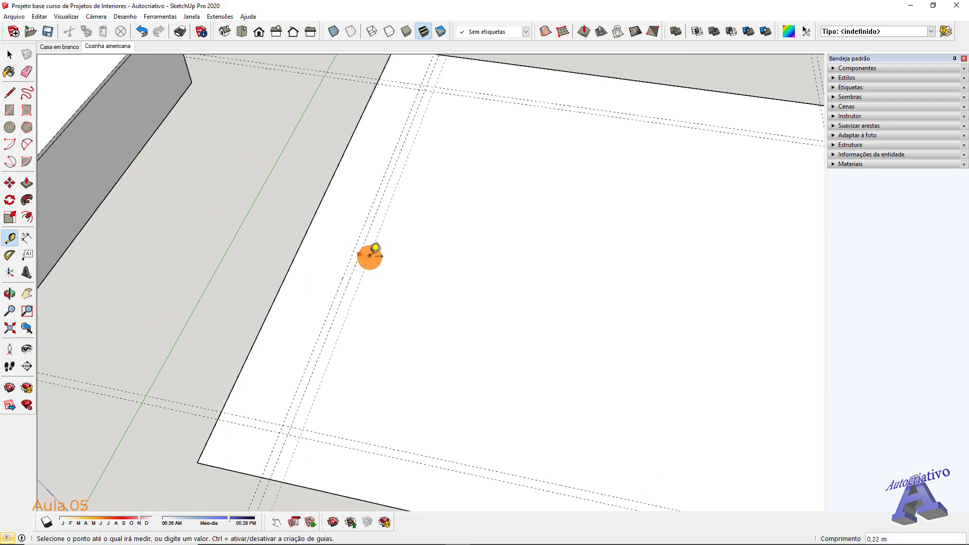
scroll(544, 287, "down", 3)
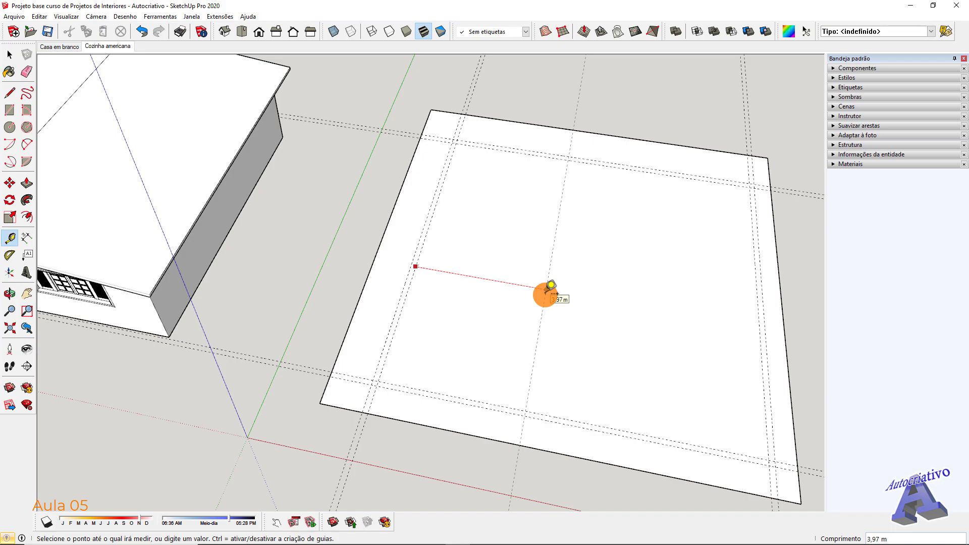
type("3,5")
key("Return")
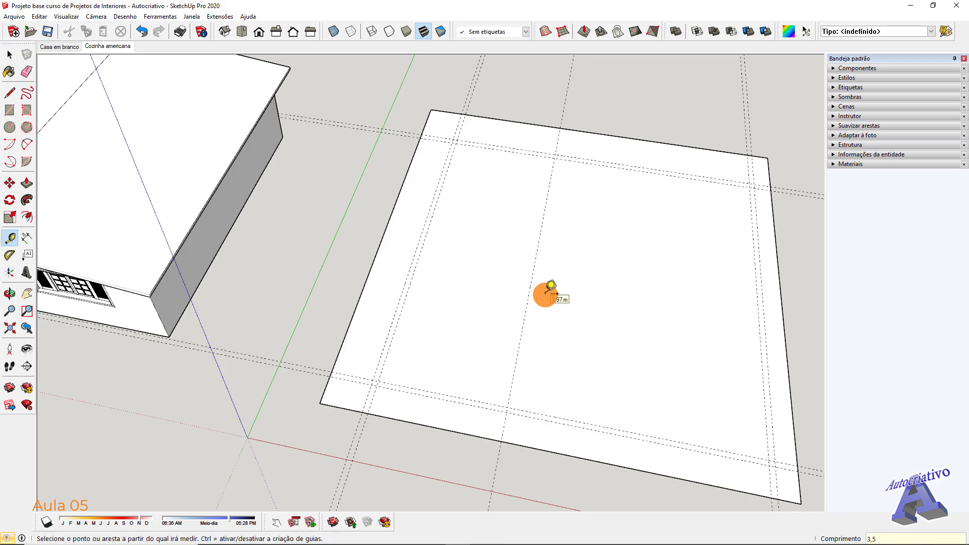
left_click(532, 285)
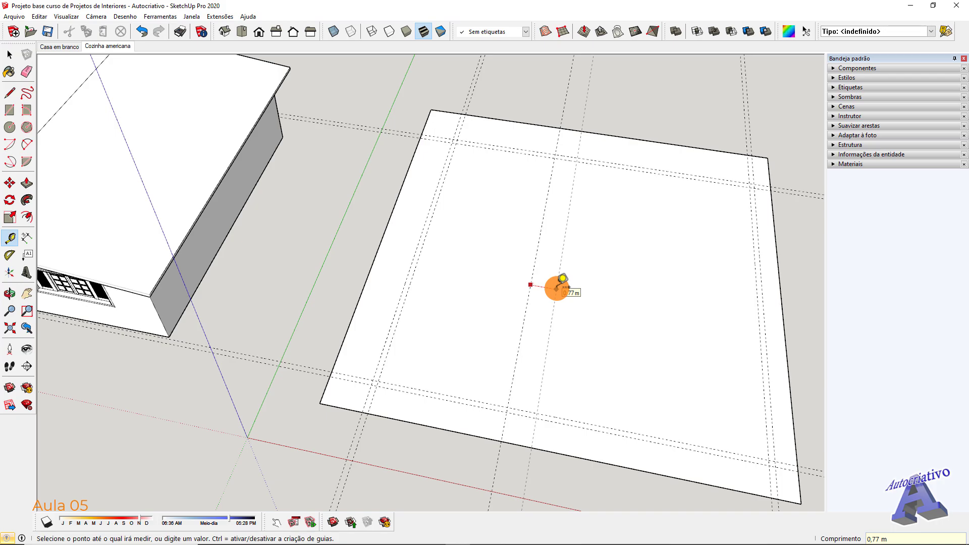
key("Return")
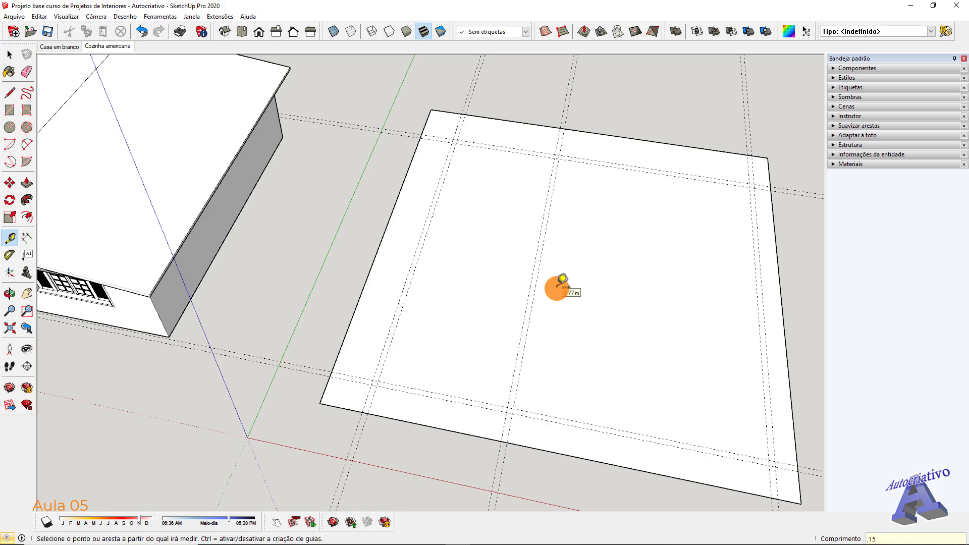
Step: Place a cross guide 3.5 m inward from the inner guide along the rectangle's red-axis edge
left_click(567, 419)
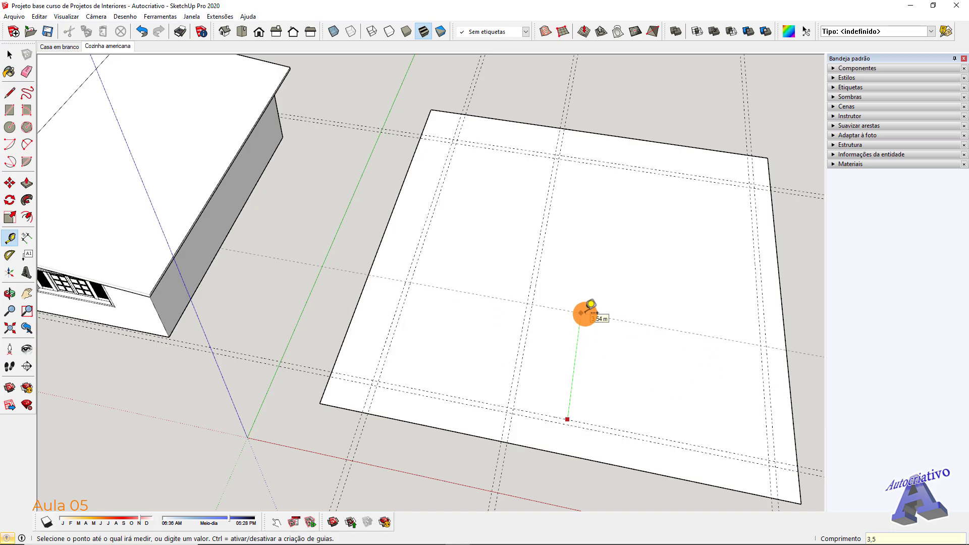
type("3,5")
key("Return")
left_click(582, 314)
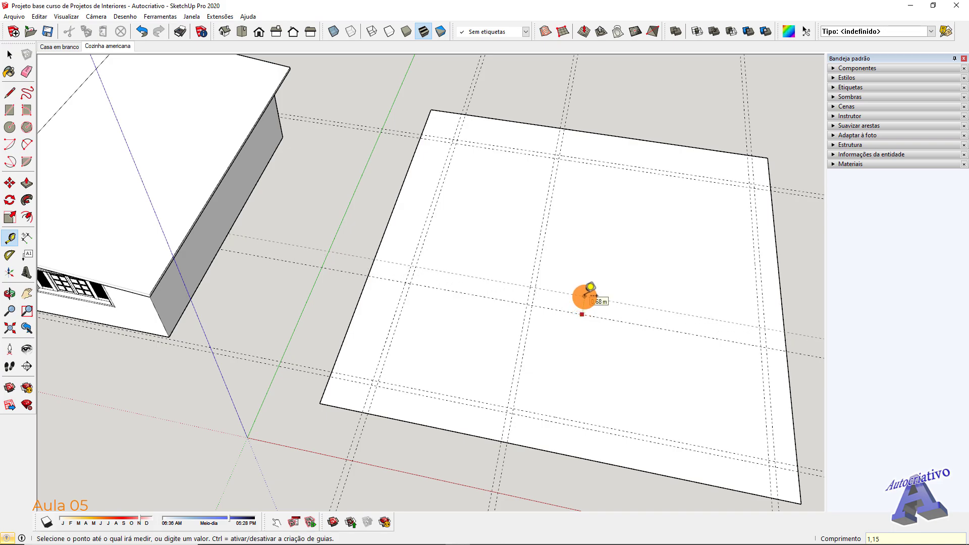
key("Return")
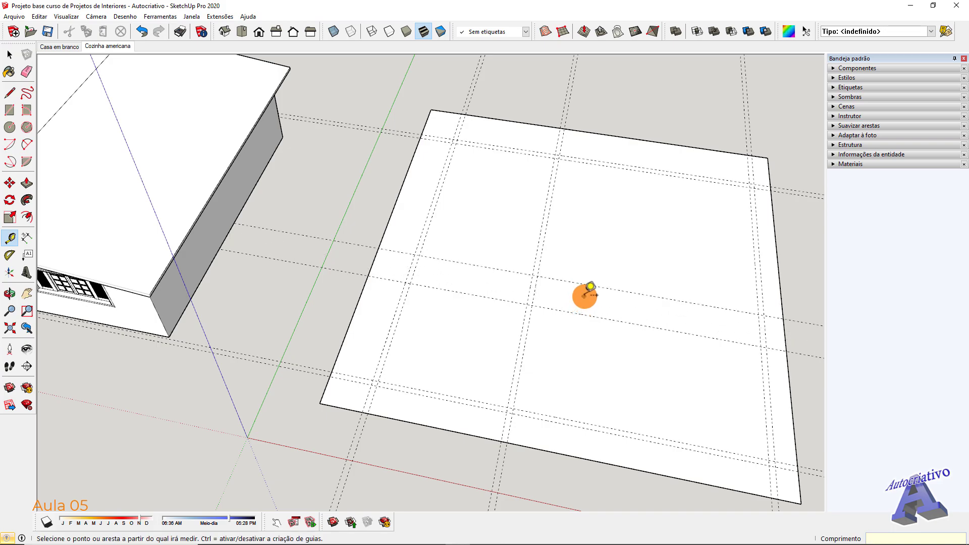
left_click(142, 31)
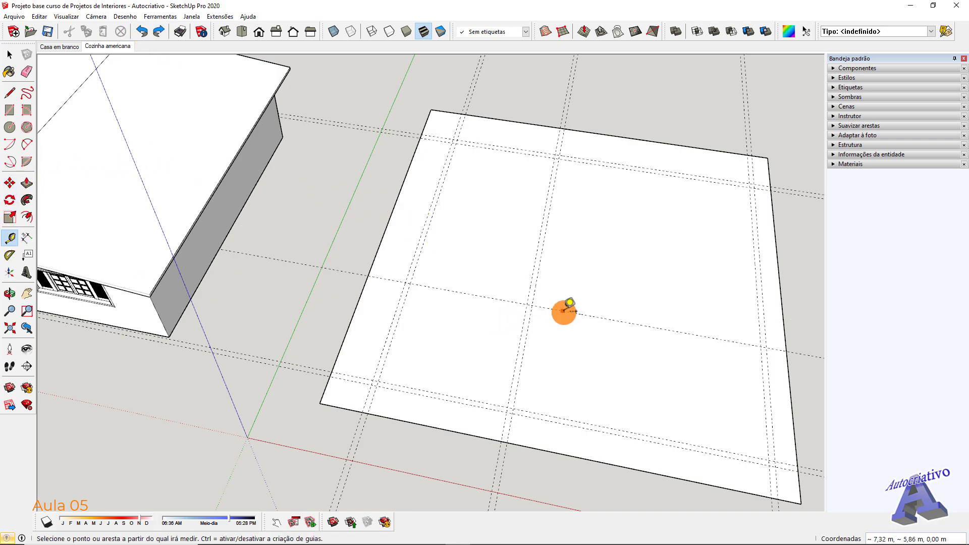
Step: Place a parallel guide 0.15 m beyond the interior cross guide, on the side opposite the red axis
left_click(563, 311)
middle_click_drag(565, 288, 467, 272)
scroll(460, 271, "up", 3)
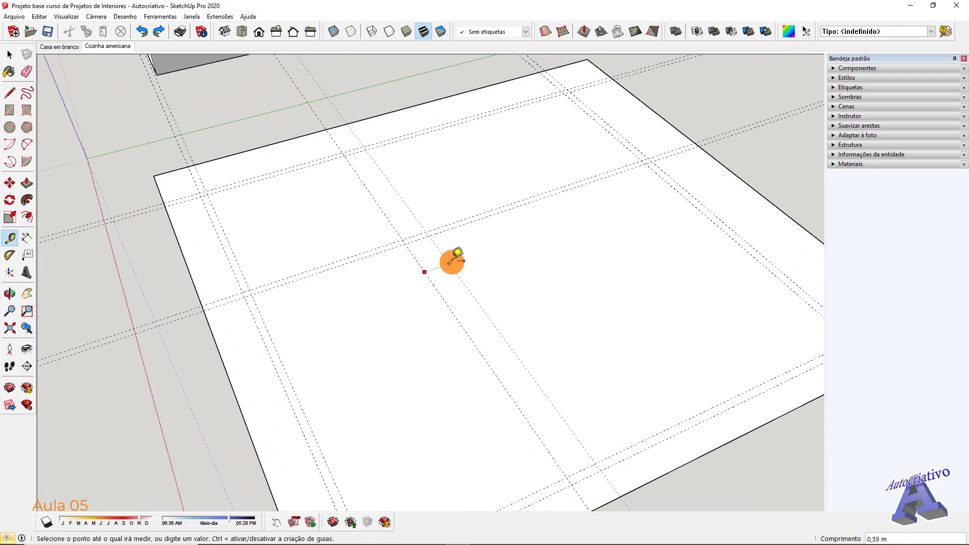
scroll(459, 258, "down", 2)
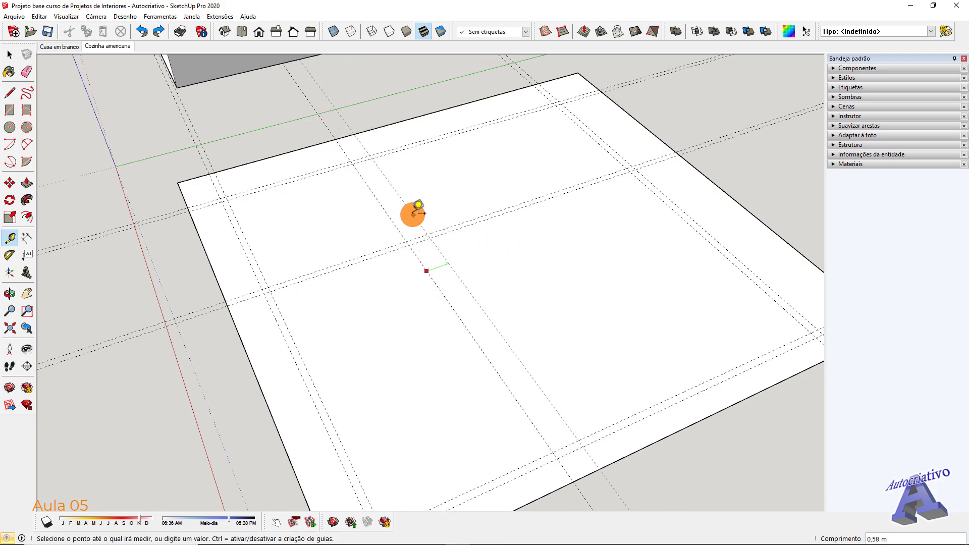
left_click(463, 259)
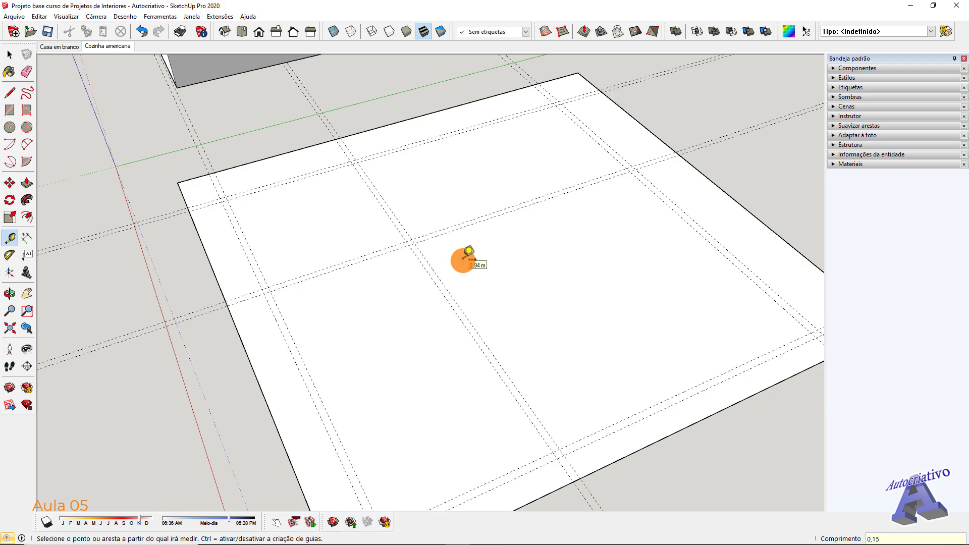
Step: Place a parallel guide 1 m beyond the last cross guide, plus a second one 0.15 m further on
left_click(439, 277)
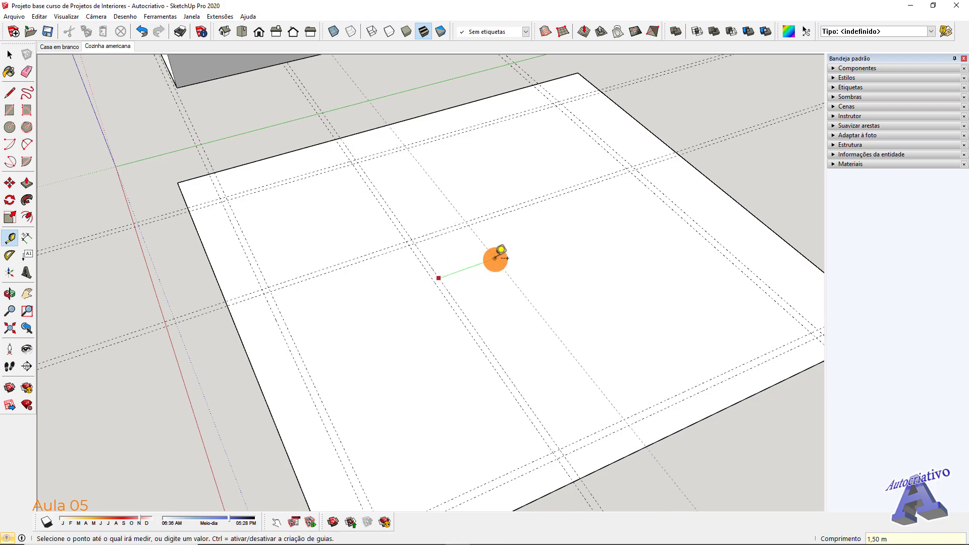
type("1")
key("Return")
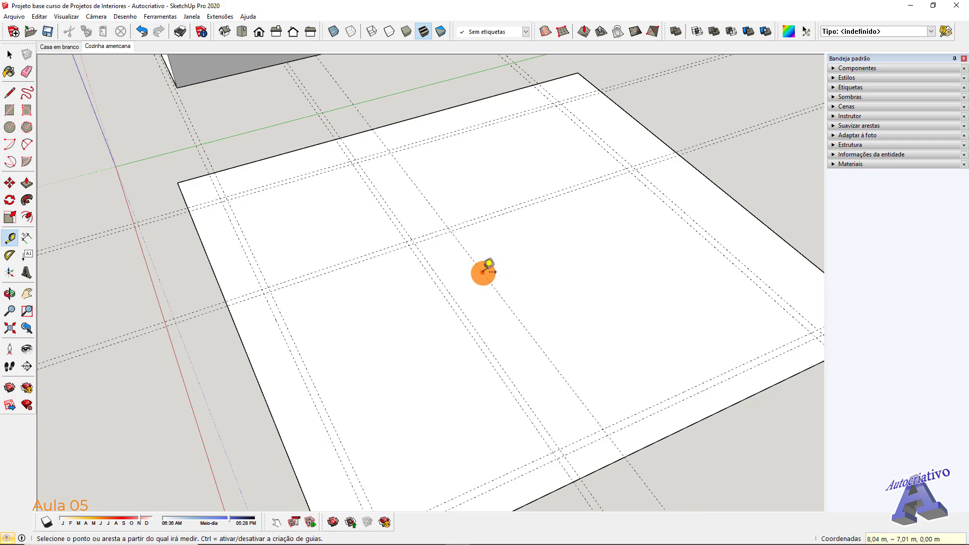
left_click(483, 273)
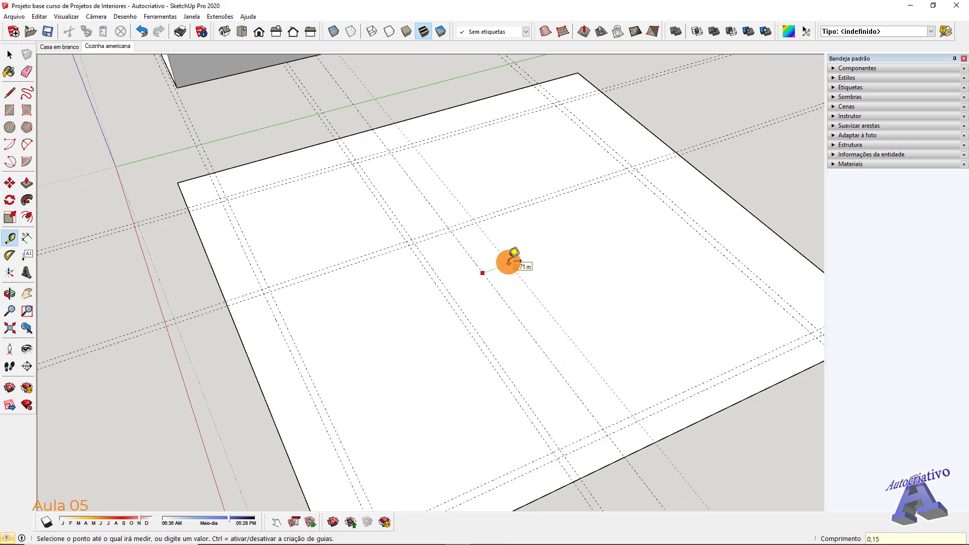
key("Return")
Step: Draw a line along the outermost guide opposite the red axis, from its house-side guide intersection to the intersection farthest from the house
middle_click_drag(508, 262, 322, 247)
scroll(520, 182, "up", 1)
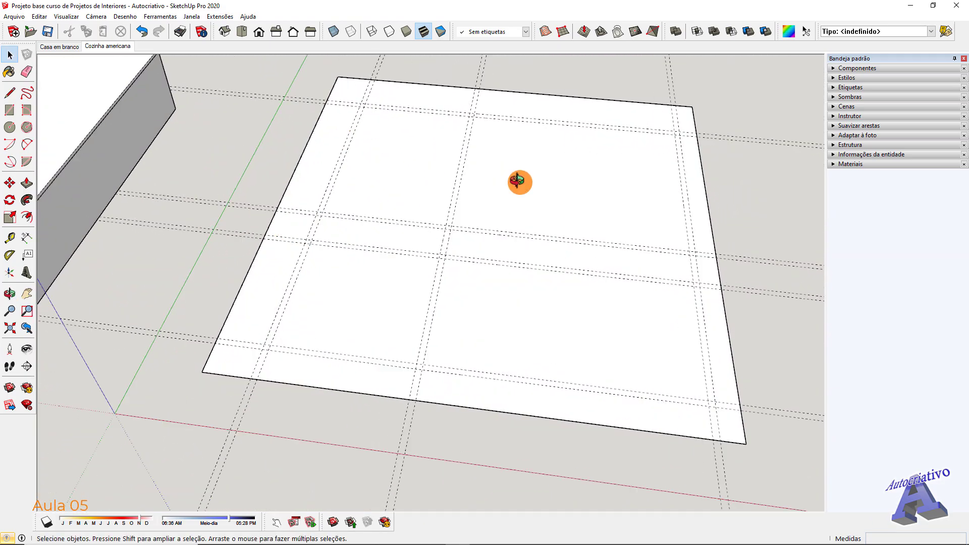
middle_click_drag(519, 182, 501, 231, "shift")
middle_click_drag(469, 293, 489, 271)
left_click(9, 93)
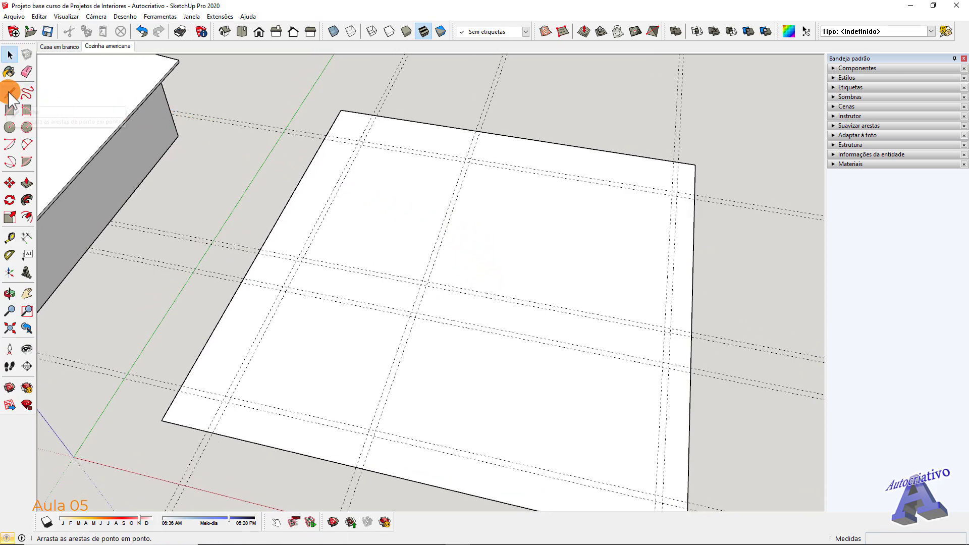
scroll(357, 131, "up", 8)
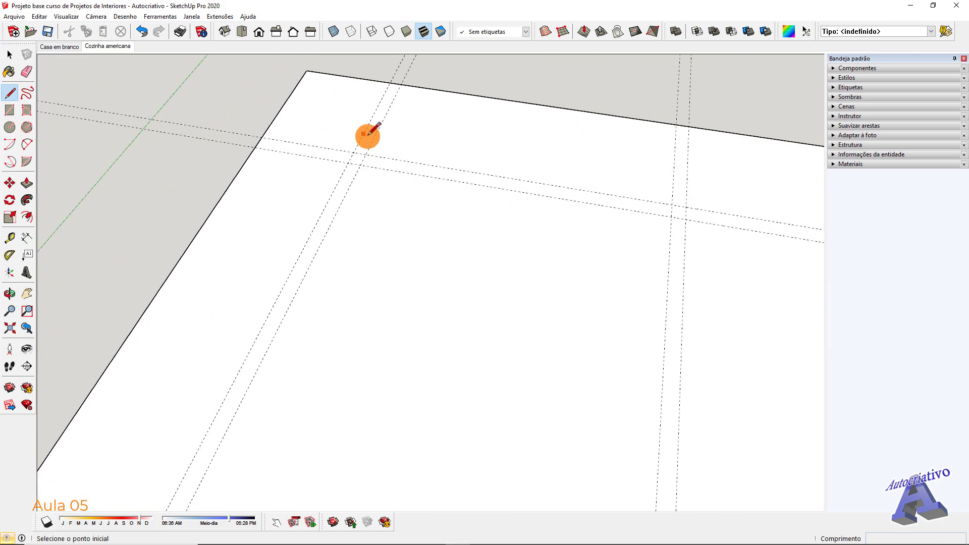
scroll(341, 165, "down", 5)
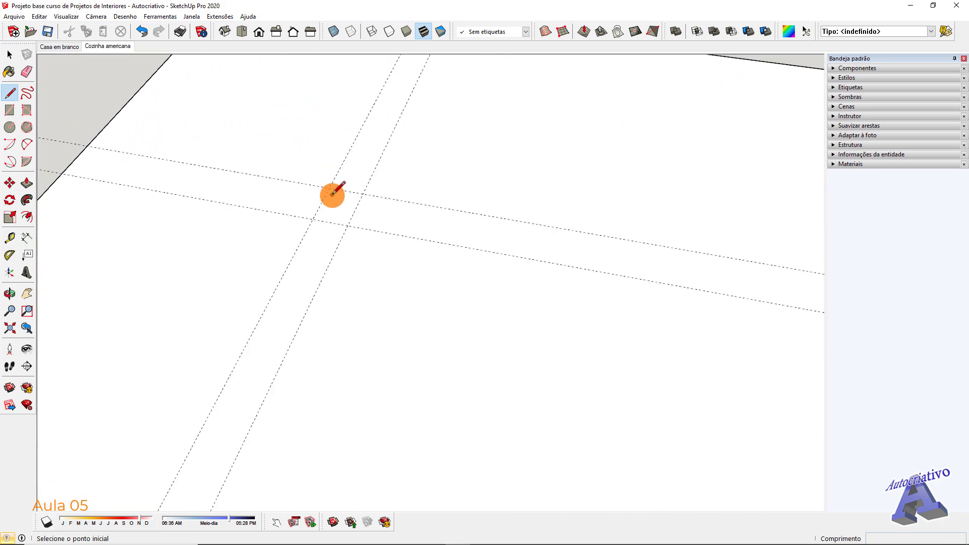
scroll(337, 206, "up", 3)
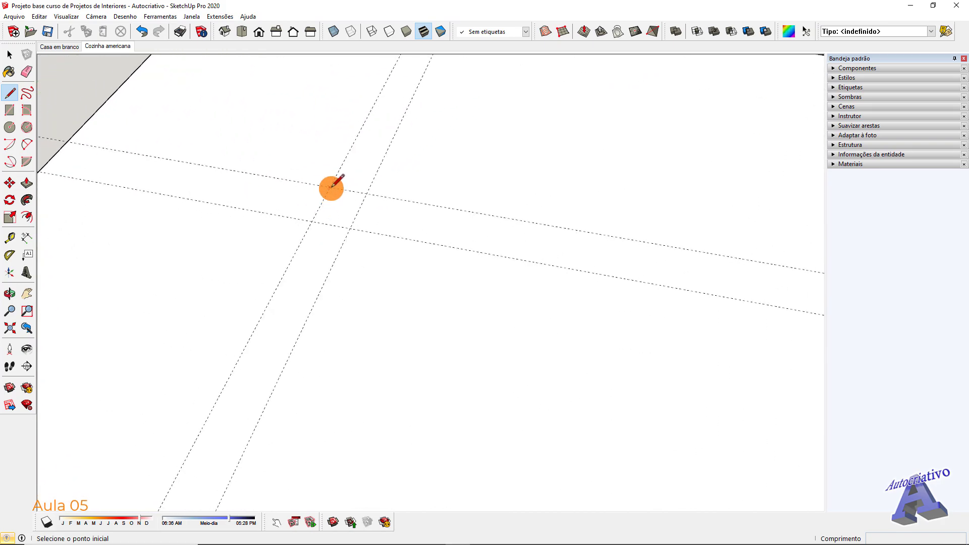
left_click(332, 188)
scroll(483, 230, "down", 6)
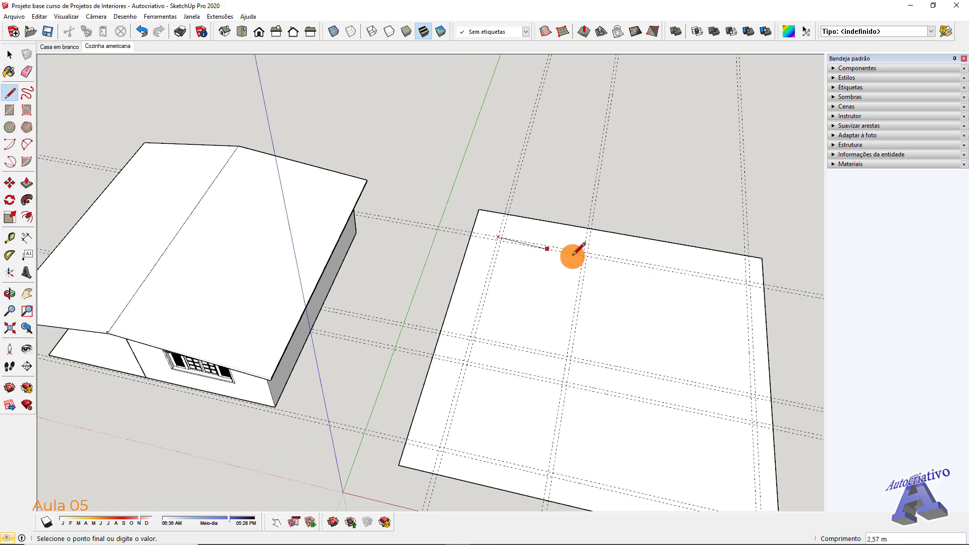
scroll(400, 210, "up", 5)
left_click(525, 224)
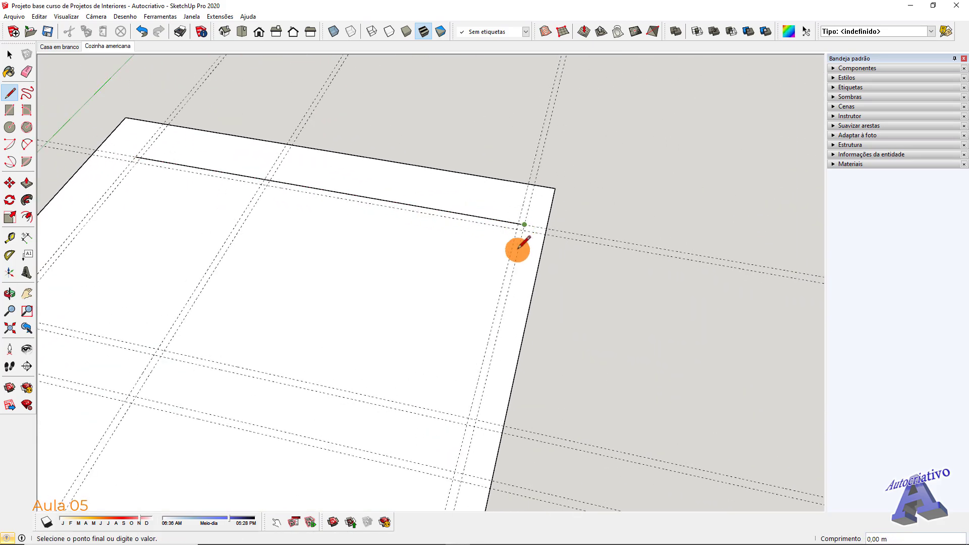
Step: Continue the line through the remaining outermost guide intersections to close the exterior wall outline
scroll(509, 278, "down", 3)
scroll(540, 160, "up", 6)
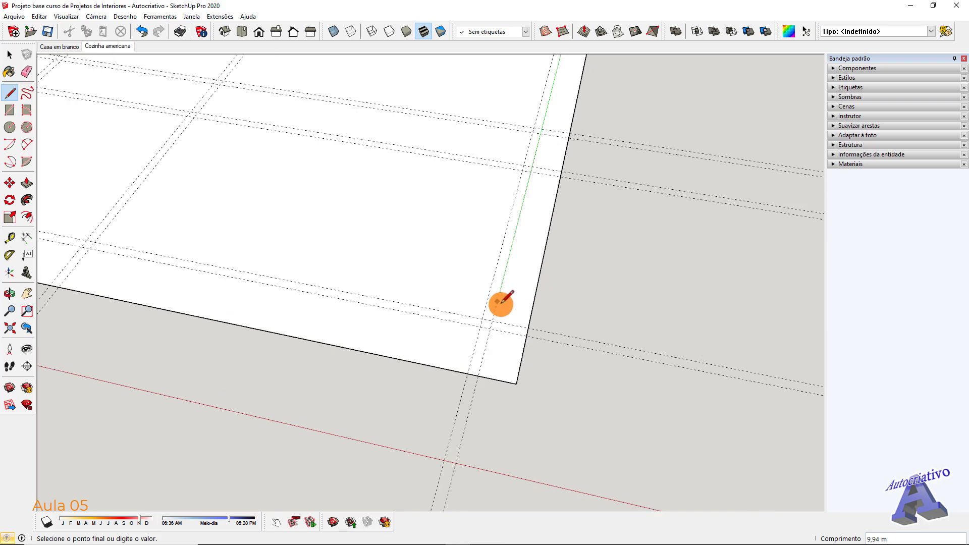
scroll(437, 313, "down", 2)
middle_click_drag(437, 313, 457, 307)
scroll(439, 303, "up", 4)
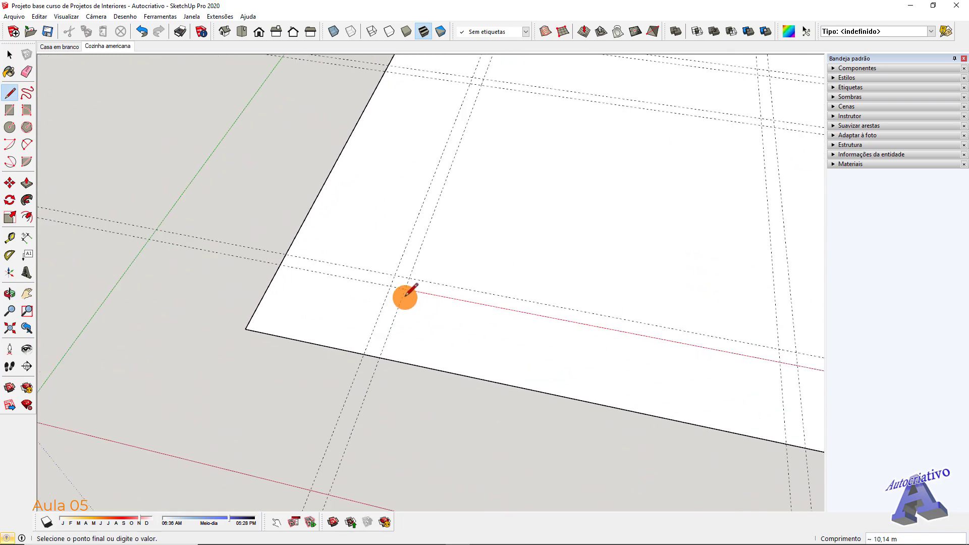
left_click(390, 287)
scroll(419, 207, "down", 5)
middle_click_drag(442, 183, 439, 247)
scroll(443, 230, "up", 5)
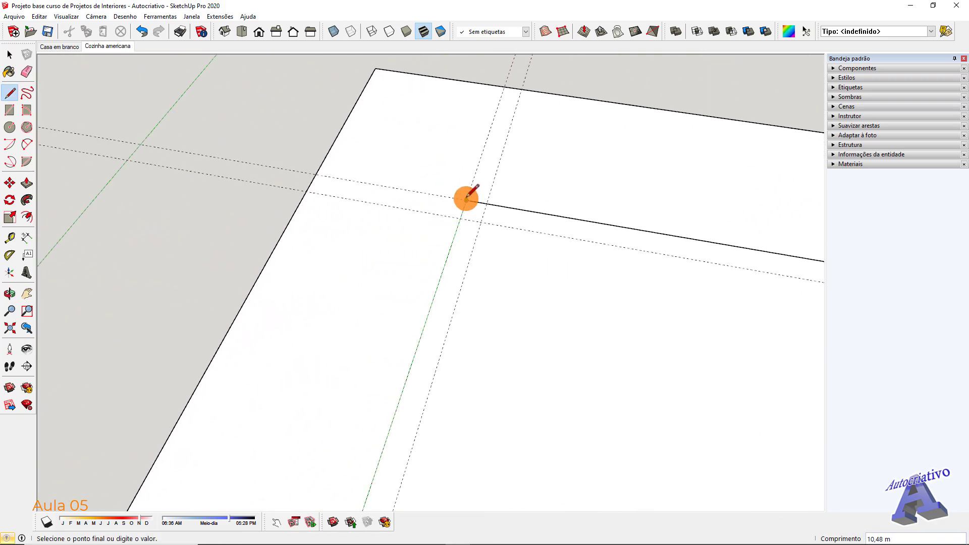
left_click(472, 212)
scroll(515, 255, "down", 8)
key("space")
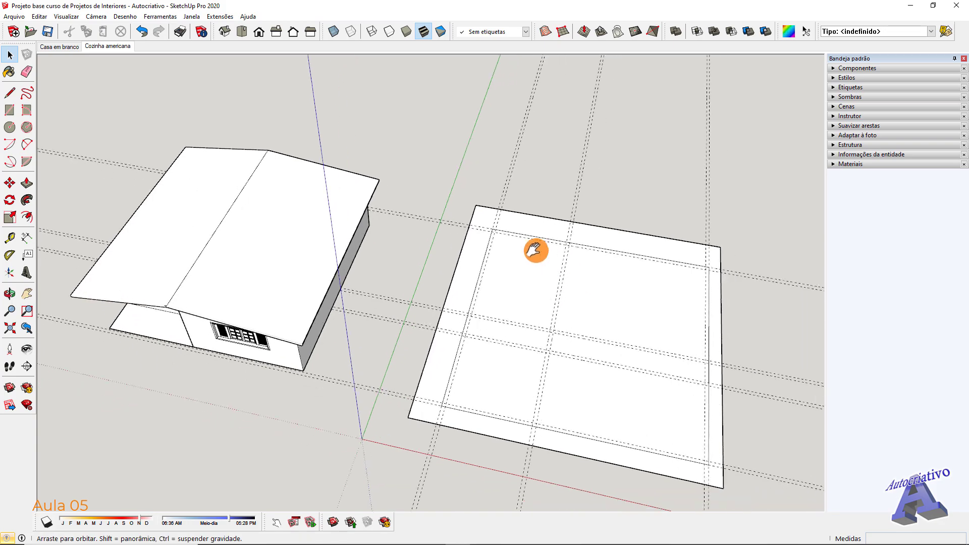
Step: Draw a 5.33 m by 3.50 m room rectangle between the inner guides at the house-side corner opposite the red axis
left_click(504, 239)
scroll(509, 237, "up", 3)
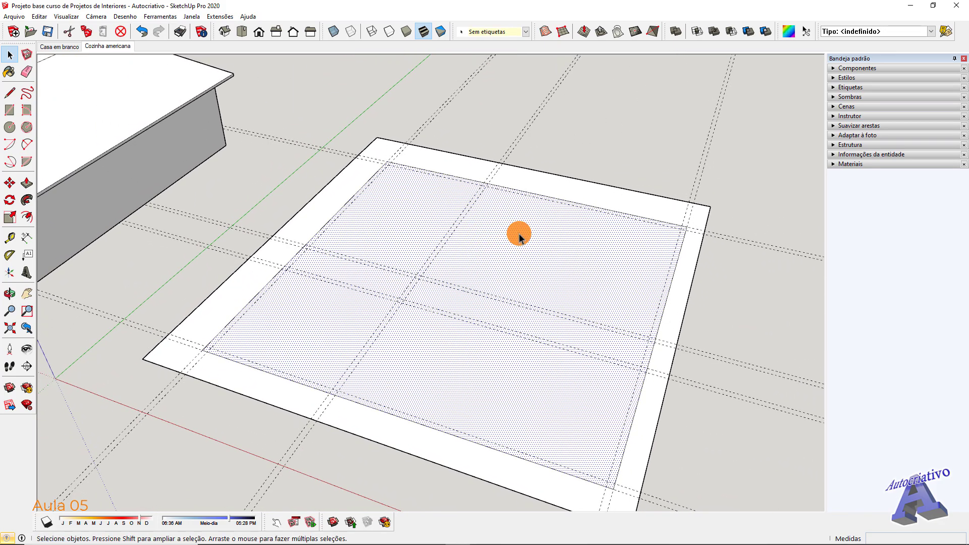
left_click(552, 187)
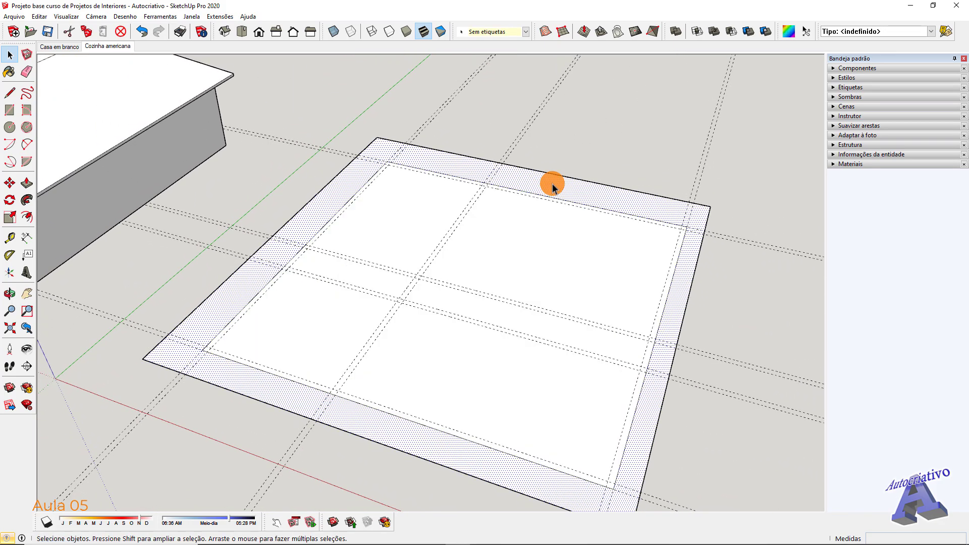
left_click(517, 233)
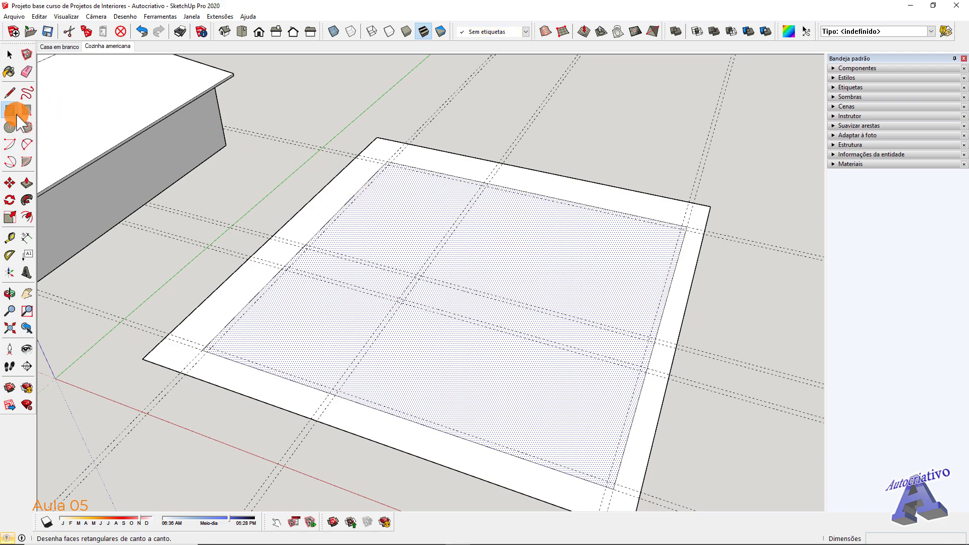
key("o")
scroll(381, 176, "up", 3)
left_click_drag(385, 183, 469, 259)
key("r")
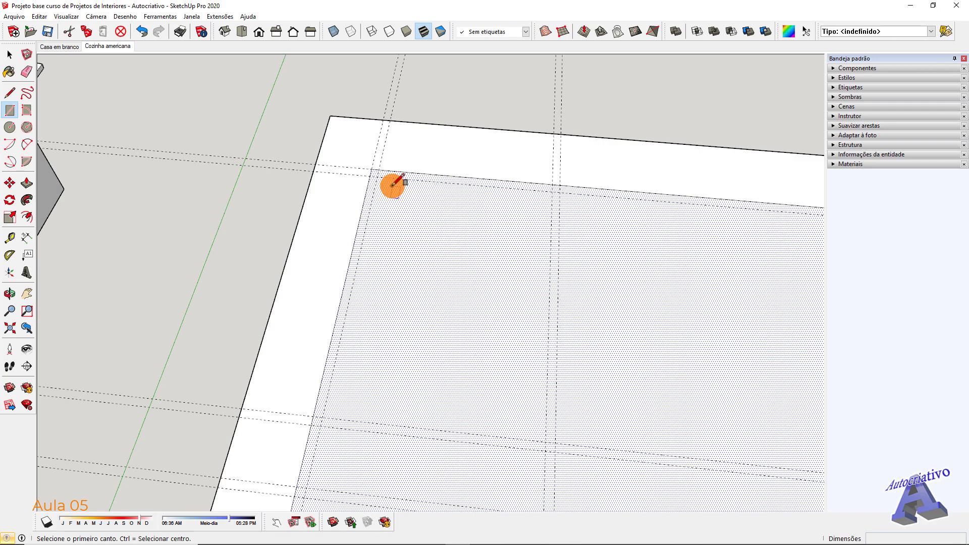
left_click_drag(378, 176, 545, 438)
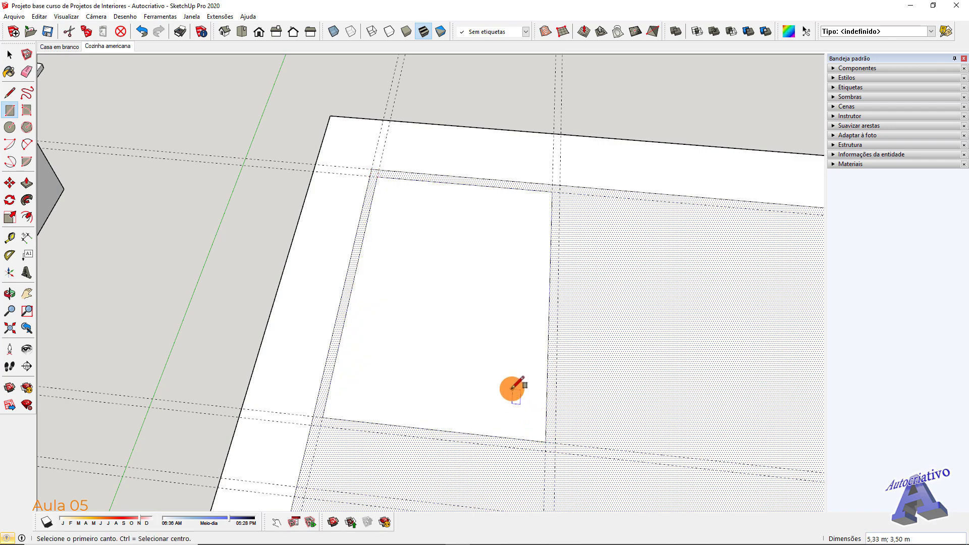
scroll(480, 328, "down", 3)
key("space")
middle_click_drag(484, 327, 389, 173, "shift")
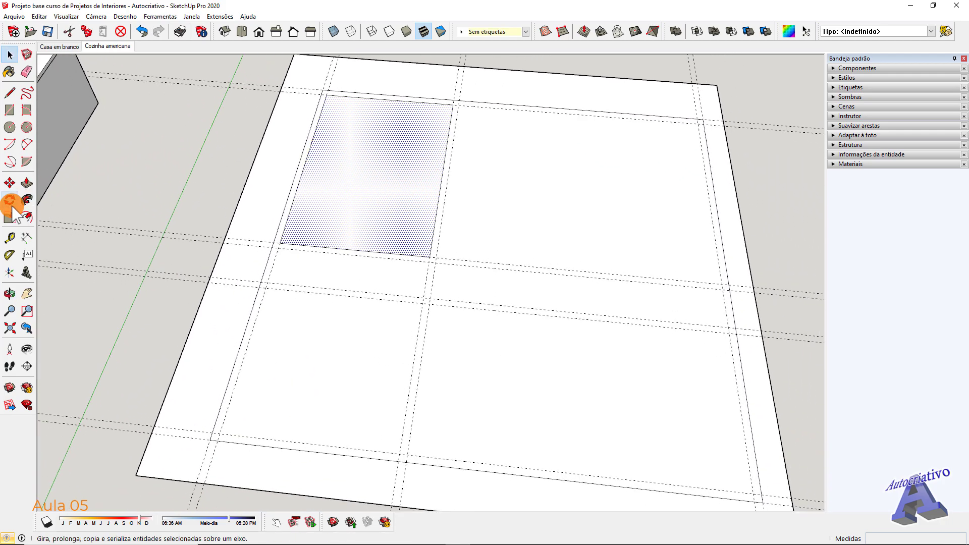
Step: Draw the adjoining 6.39 m by 5.33 m room rectangle between the inner guides and select its face
left_click(10, 110)
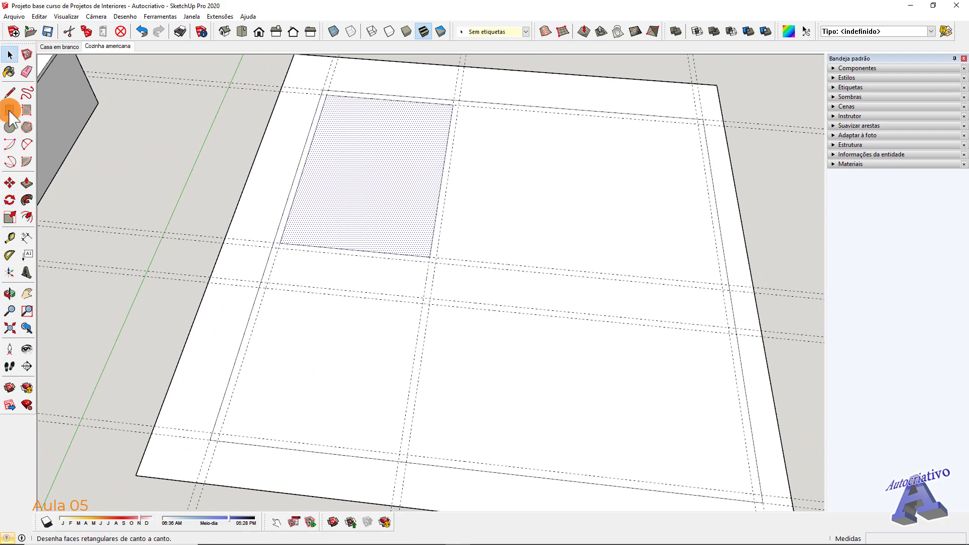
left_click(458, 105)
left_click(720, 281)
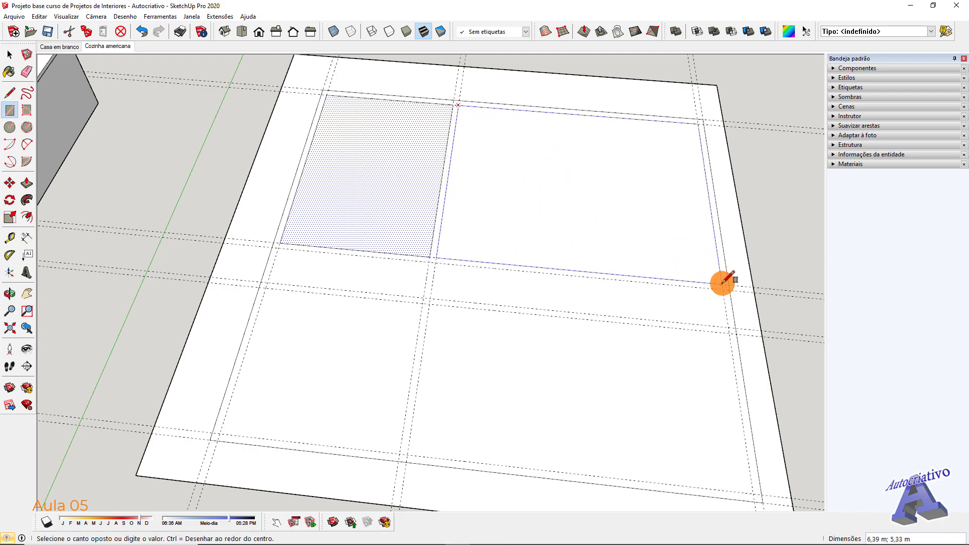
key("space")
left_click(622, 211)
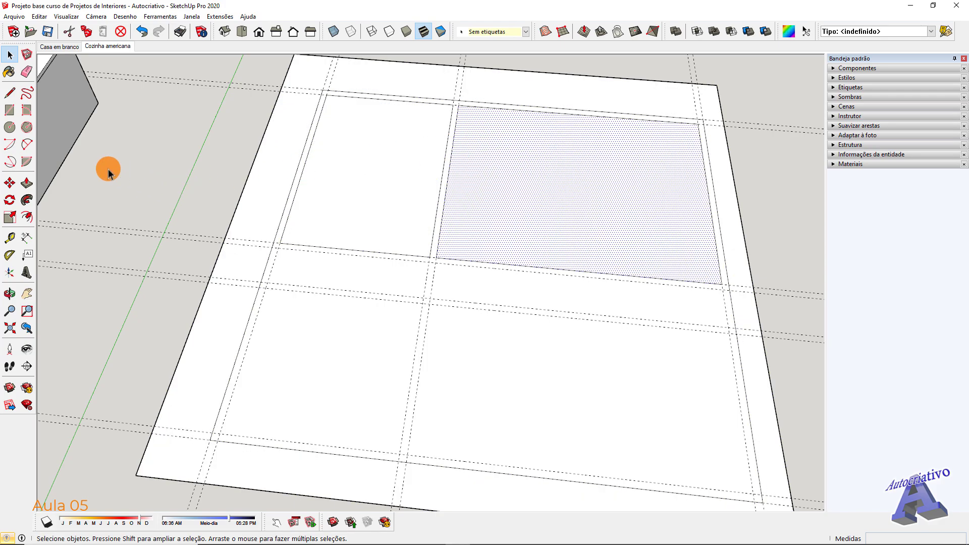
Step: Draw two corridor rectangles between the cross guides, 3.50 m by 1.00 m and 6.39 m by 1.00 m
left_click(9, 110)
left_click(278, 247)
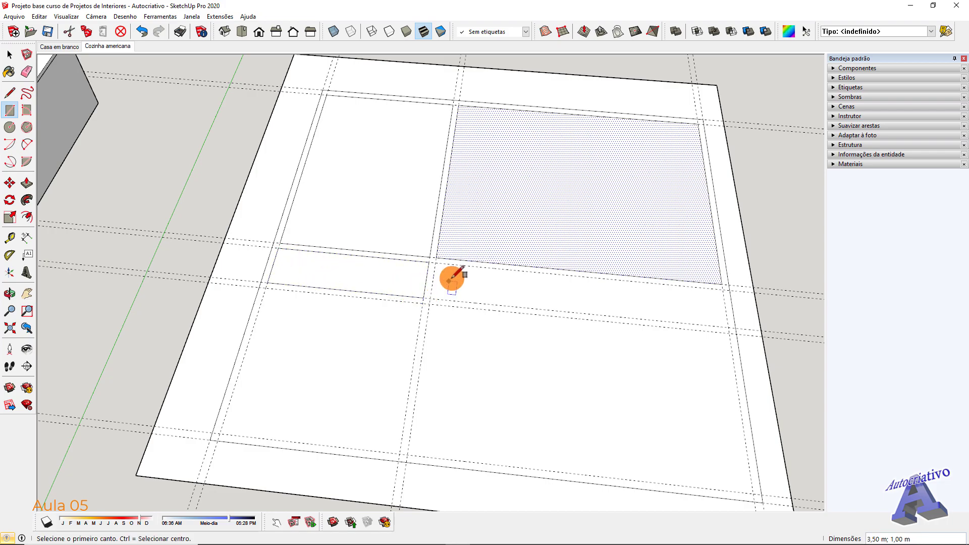
left_click(435, 262)
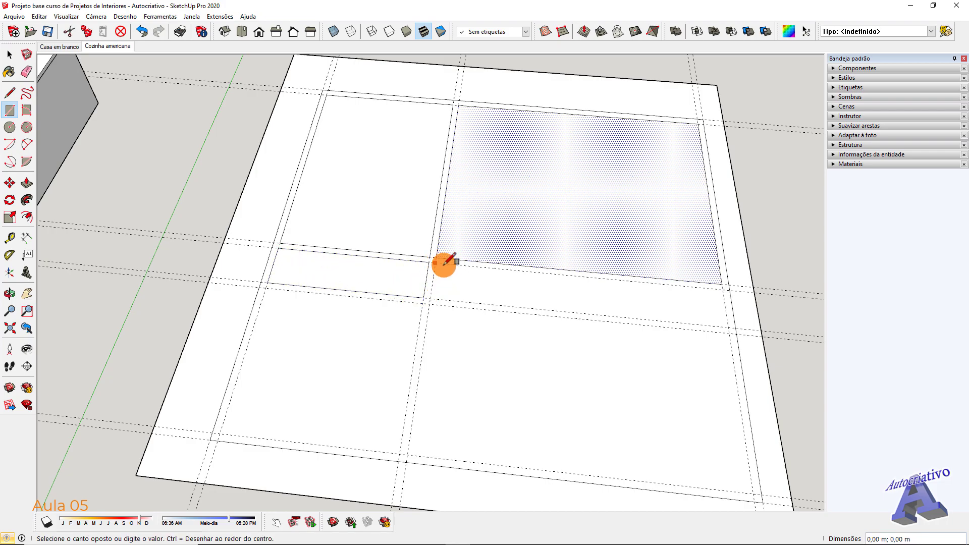
left_click(731, 327)
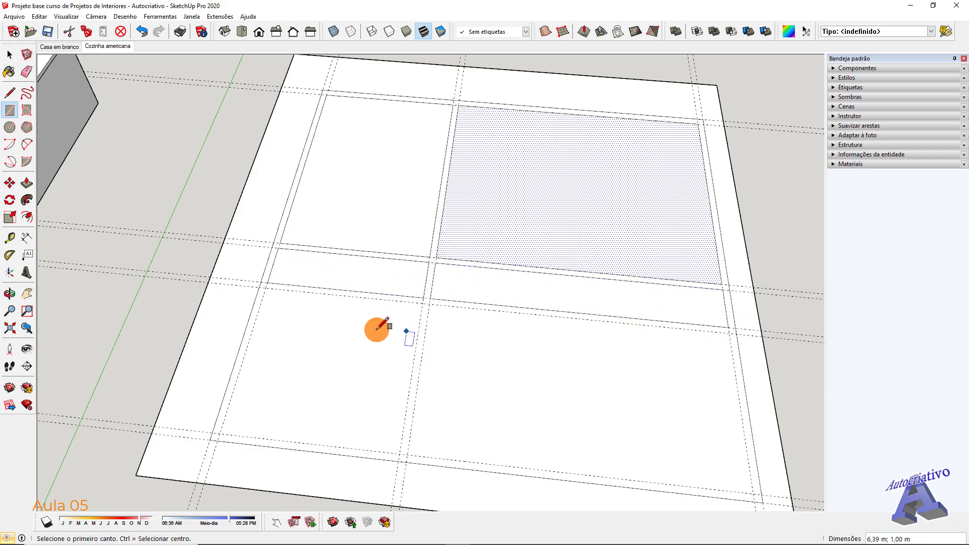
Step: Draw a 3.50 m by 3.50 m room rectangle at the house-side corner near the red axis and the adjoining room rectangle beside it
left_click(268, 289)
left_click(408, 440)
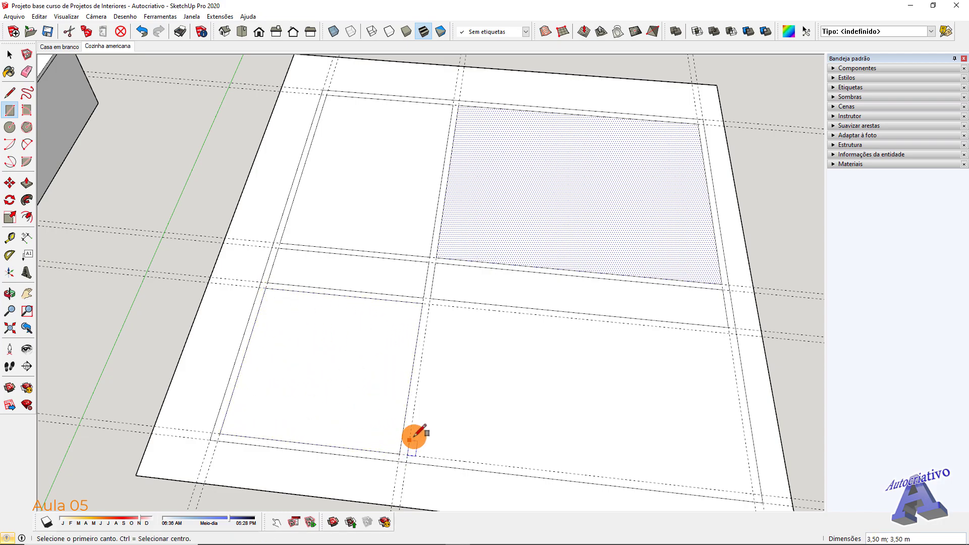
middle_click_drag(515, 413, 335, 240)
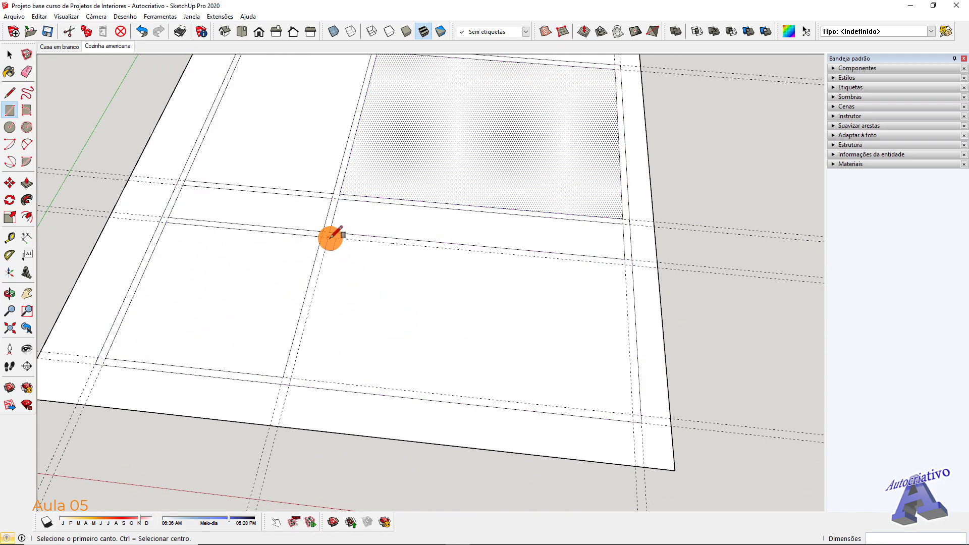
left_click(330, 234)
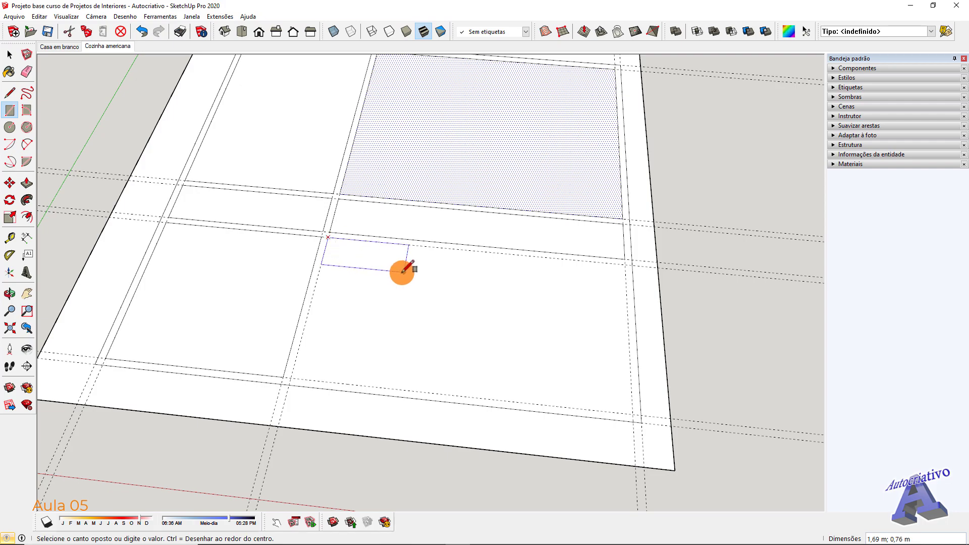
left_click(631, 414)
Step: Check the room and corridor faces by selecting them individually, and examine the wall junctions beside the short corridor
key("space")
scroll(517, 338, "down", 3)
left_click(497, 315)
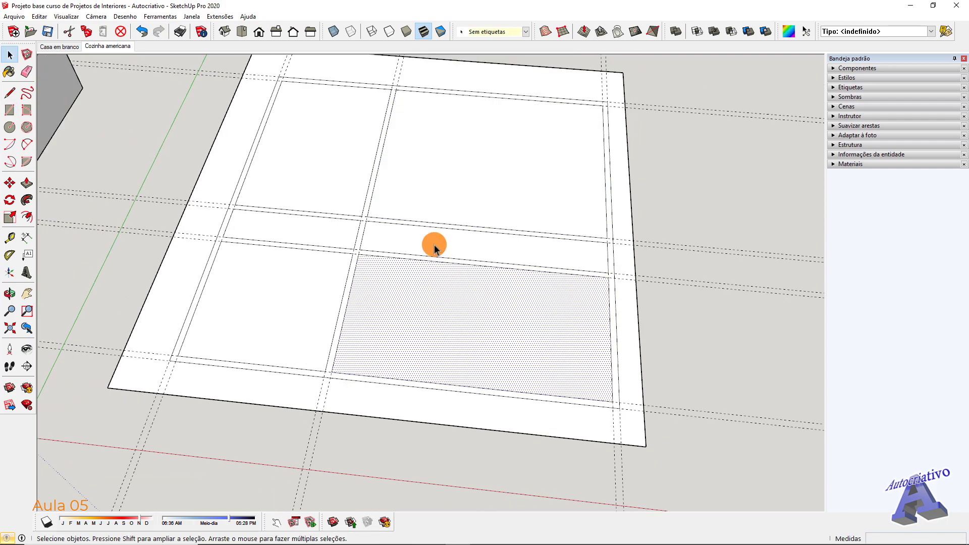
left_click(435, 247)
left_click(318, 233)
middle_click_drag(393, 288, 338, 308)
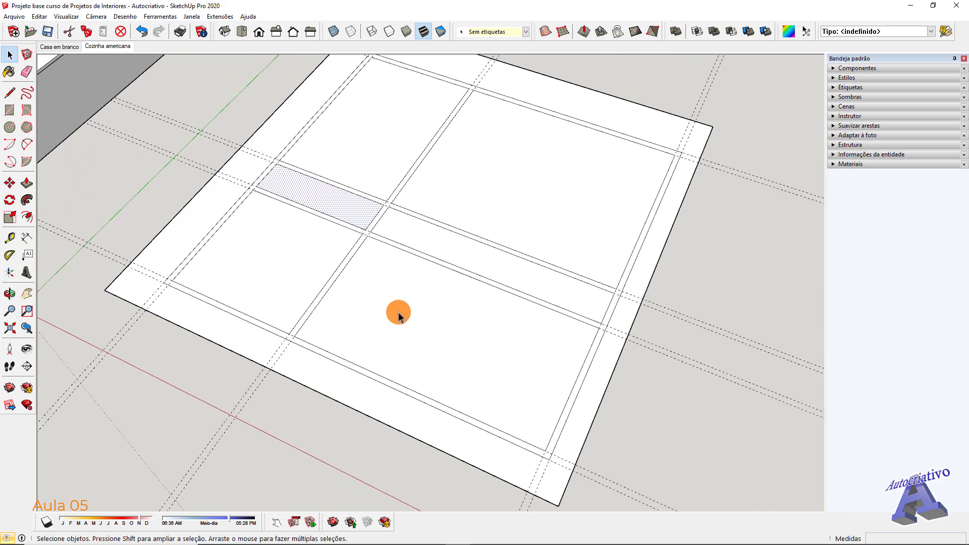
scroll(398, 317, "up", 6)
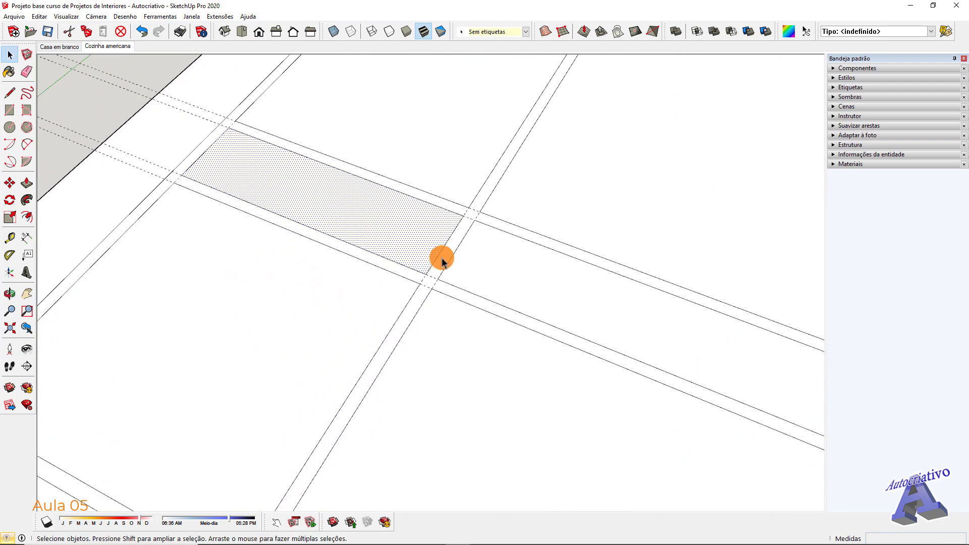
Step: Select the continuous wall face together with its bounding edges and copy it, leaving out the room and corridor faces
triple_click(441, 258)
scroll(441, 257, "down", 5)
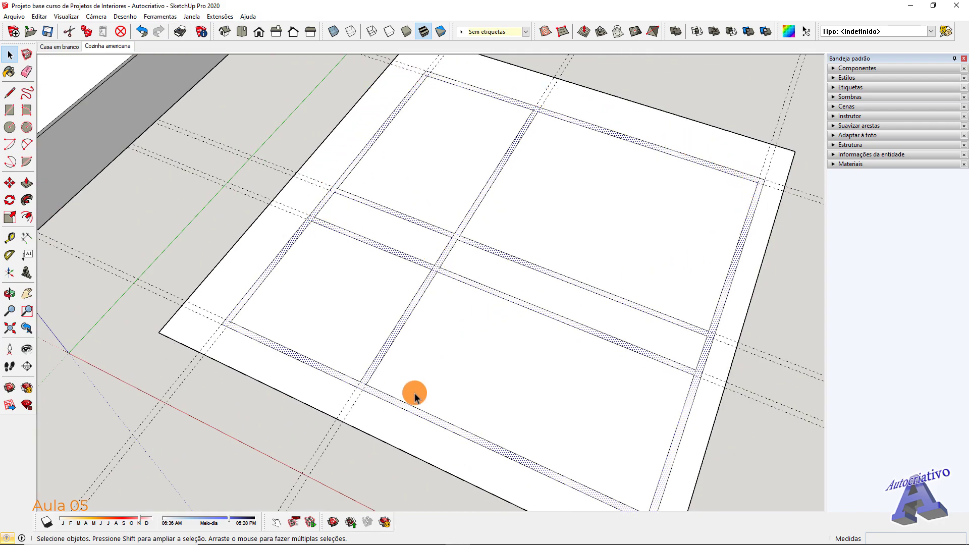
scroll(267, 438, "down", 3)
left_click(267, 438)
scroll(331, 364, "up", 8)
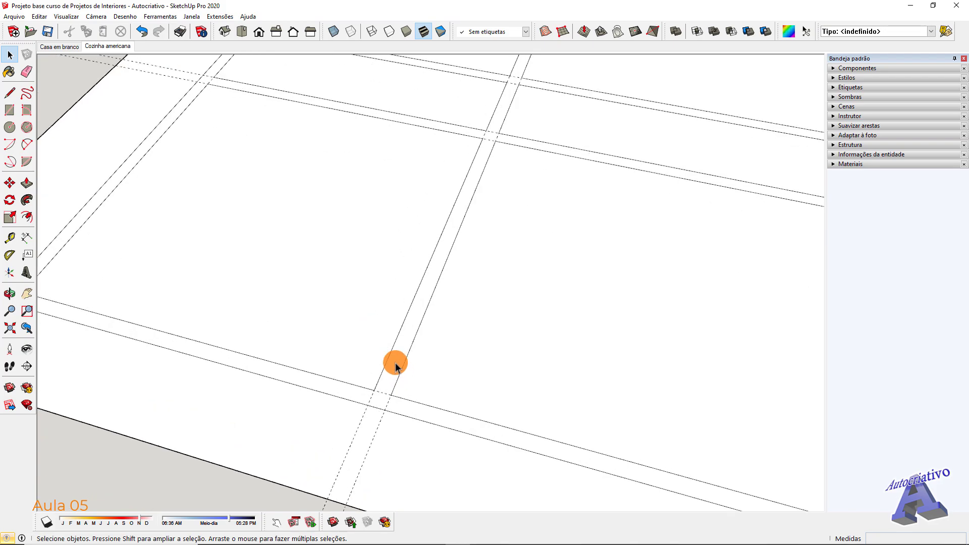
triple_click(396, 365)
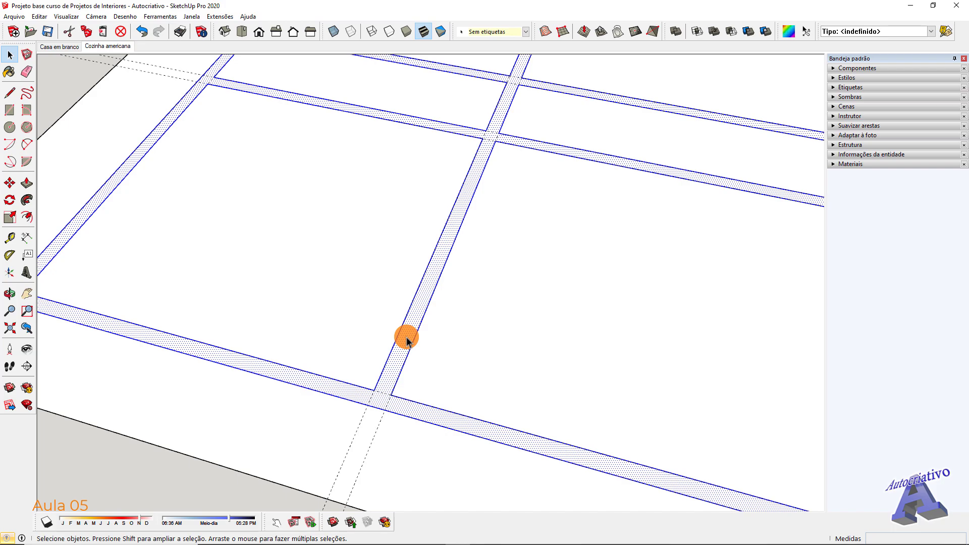
scroll(408, 341, "down", 10)
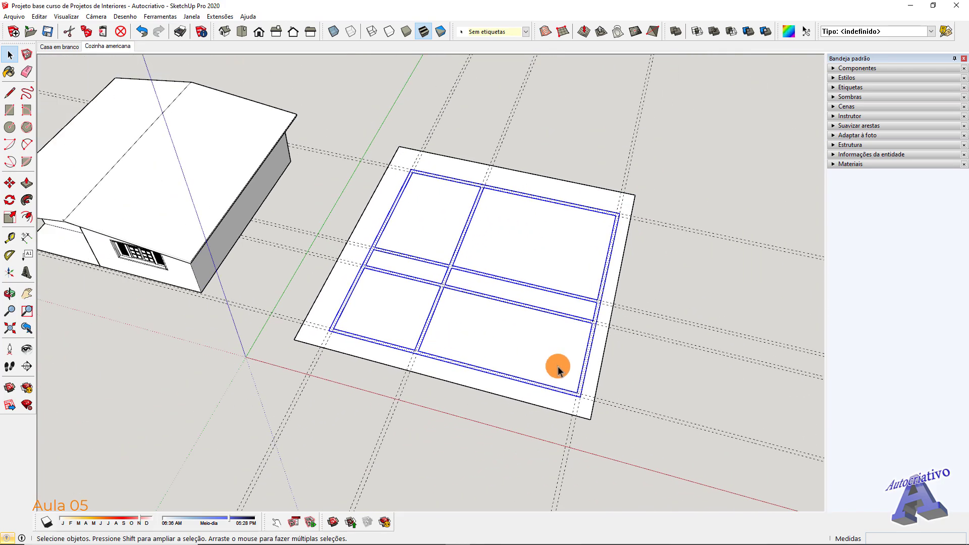
left_click(653, 357)
Step: Delete the entire original floor plan beside the house, including the base rectangle and all guides
middle_click_drag(653, 357, 636, 389)
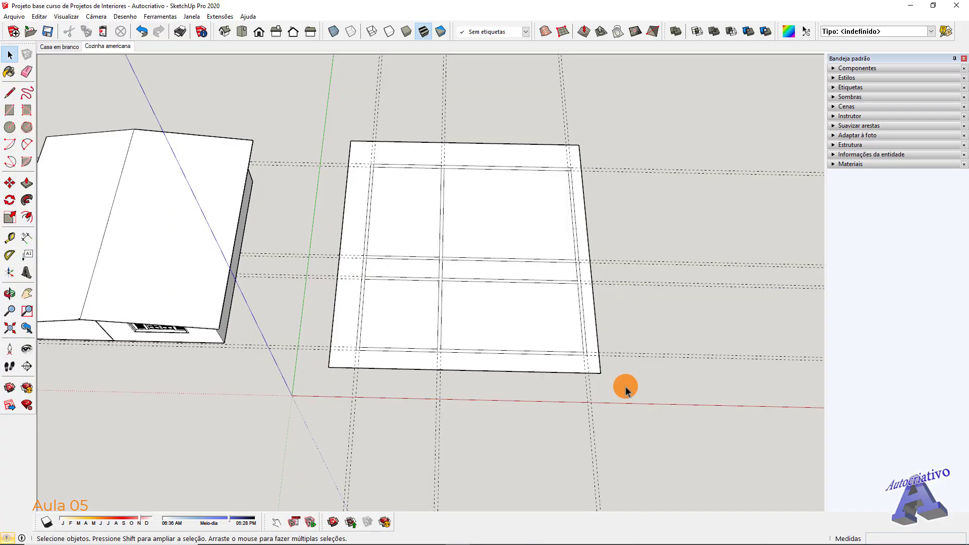
left_click_drag(637, 388, 334, 129)
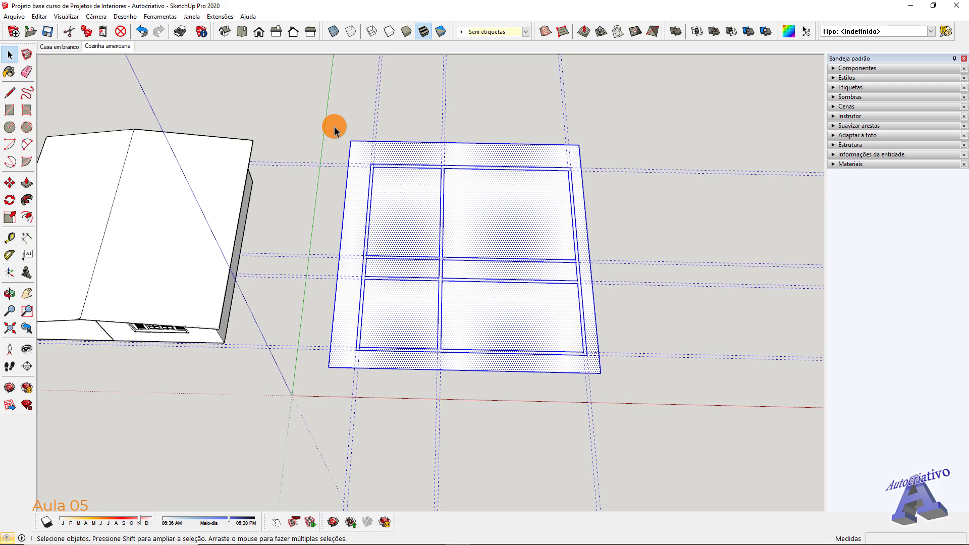
key("Delete")
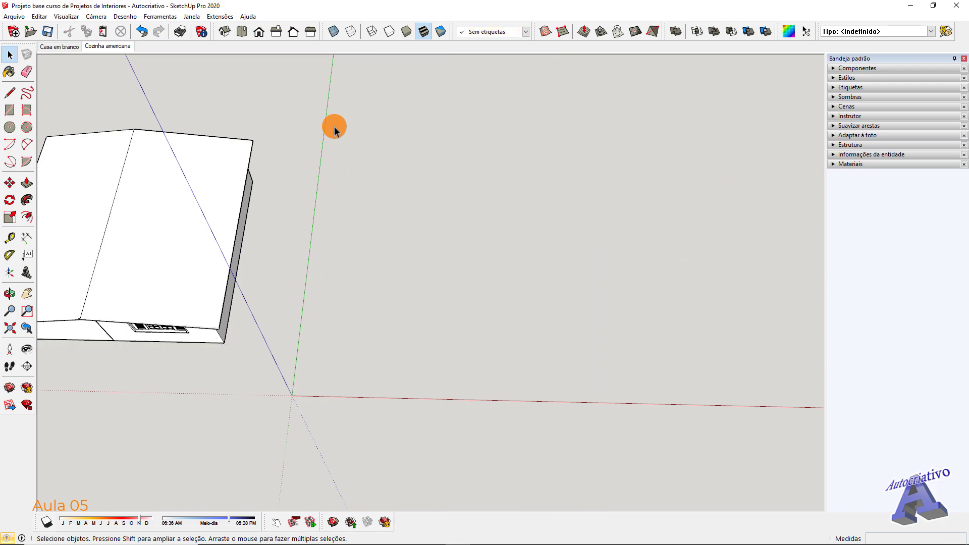
Step: Paste the copied wall outline onto the ground beside the house, between the red and green axes, and deselect it
scroll(354, 161, "down", 3)
middle_click_drag(504, 325, 421, 298)
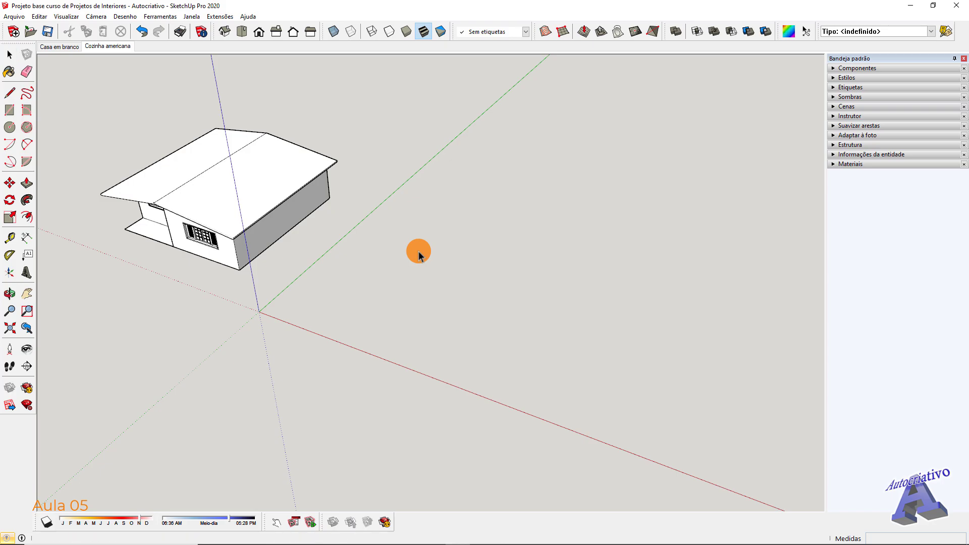
key("ctrl+v")
scroll(376, 297, "up", 2)
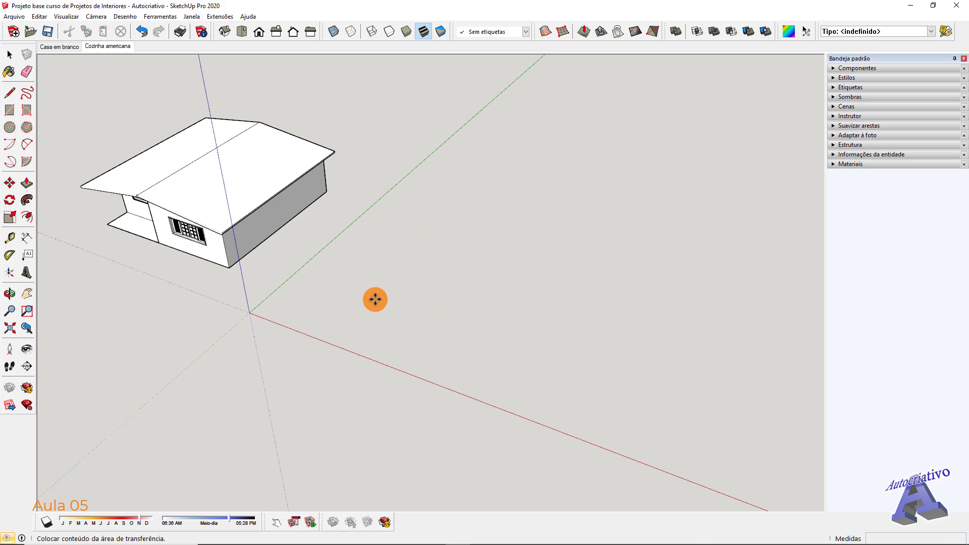
scroll(342, 297, "up", 1)
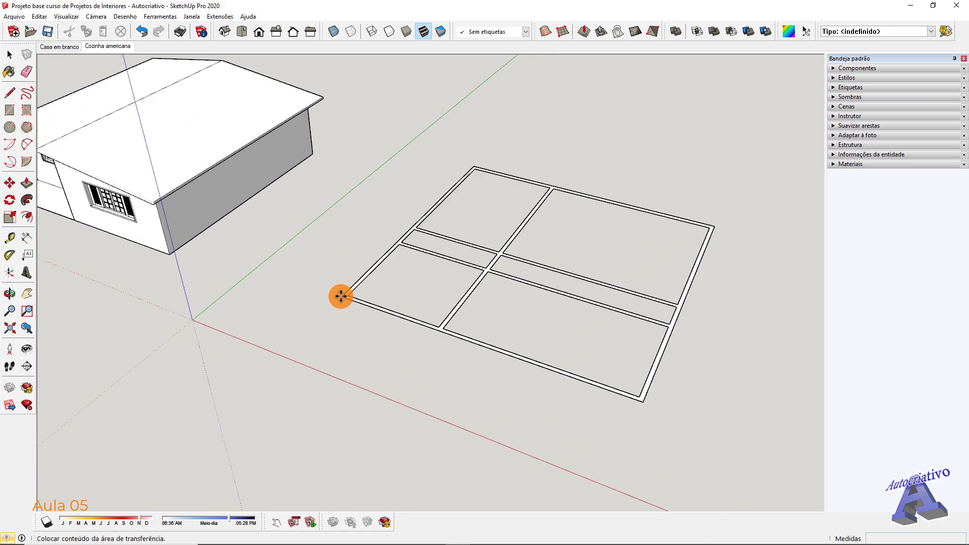
left_click(320, 296)
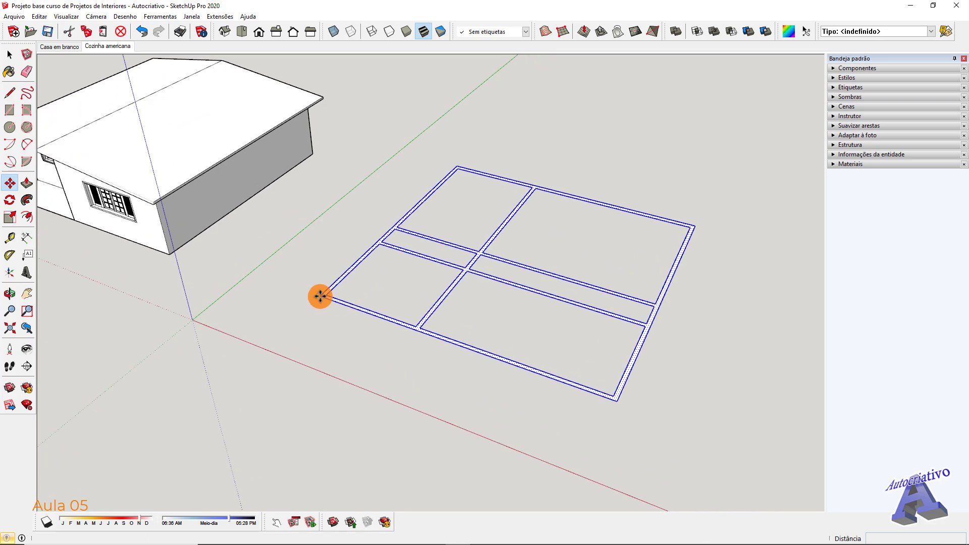
key("space")
left_click(483, 299)
scroll(483, 299, "up", 2)
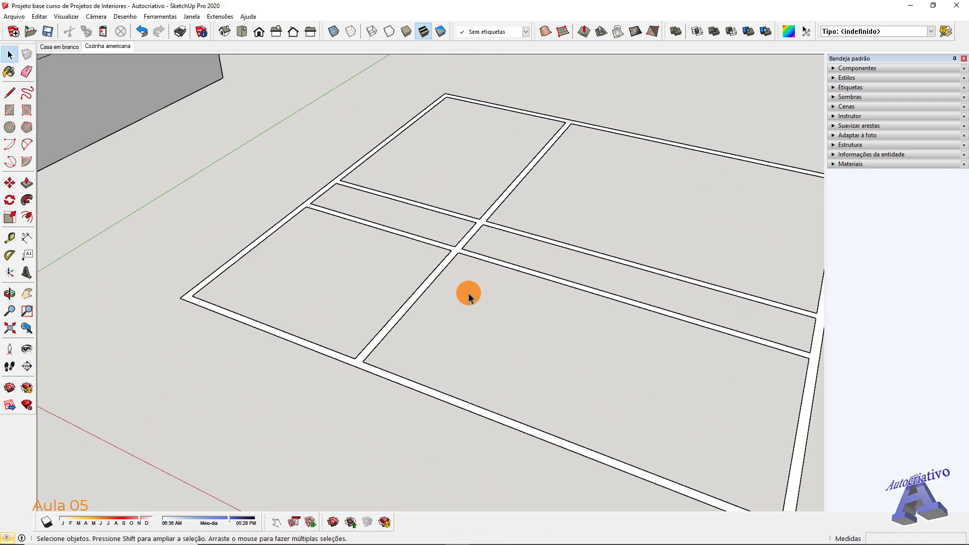
Step: Select the pasted wall face with all its edges and turn it into a group
mouse_move(468, 291)
middle_mouse_down()
mouse_move(588, 331)
mouse_move(656, 331)
middle_mouse_up()
scroll(651, 328, "up", 2)
scroll(649, 322, "down", 3)
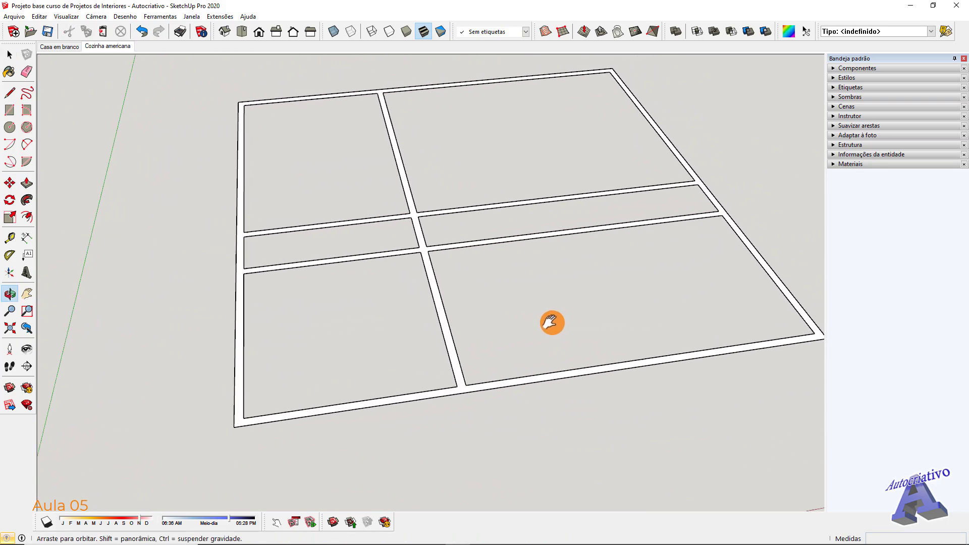
mouse_move(549, 322)
middle_mouse_down()
mouse_move(549, 304)
mouse_move(364, 303)
mouse_move(360, 258)
mouse_move(432, 297)
middle_mouse_up()
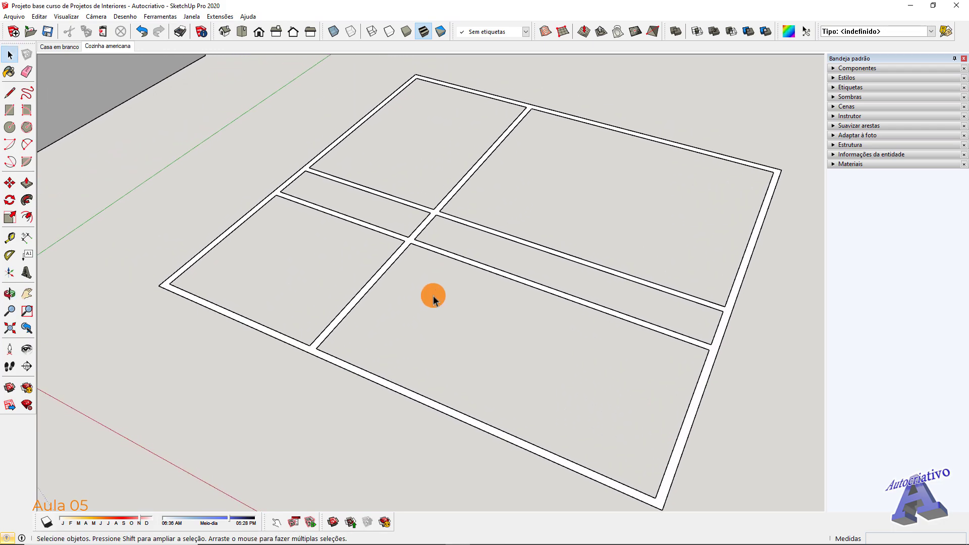
scroll(422, 290, "up", 1)
scroll(433, 300, "down", 1)
left_click(408, 242)
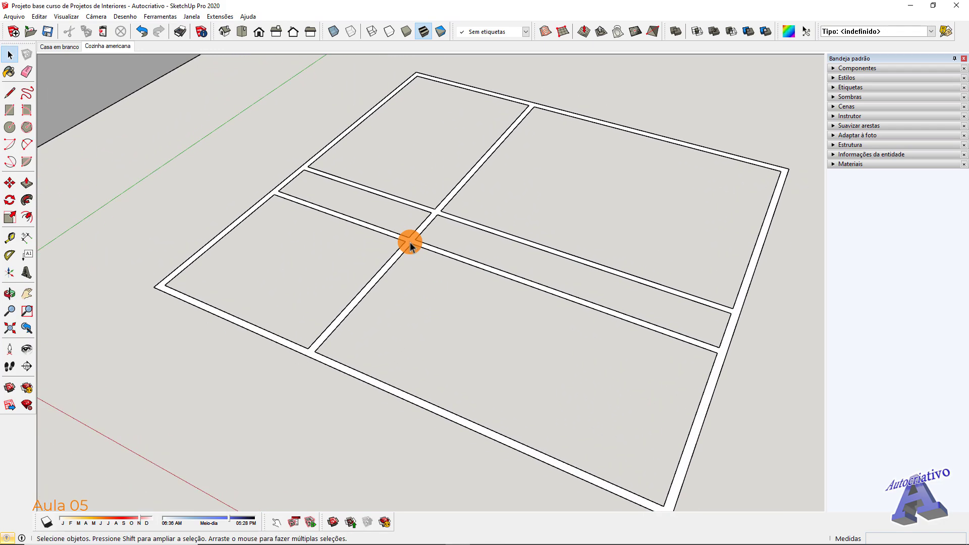
scroll(409, 241, "up", 1)
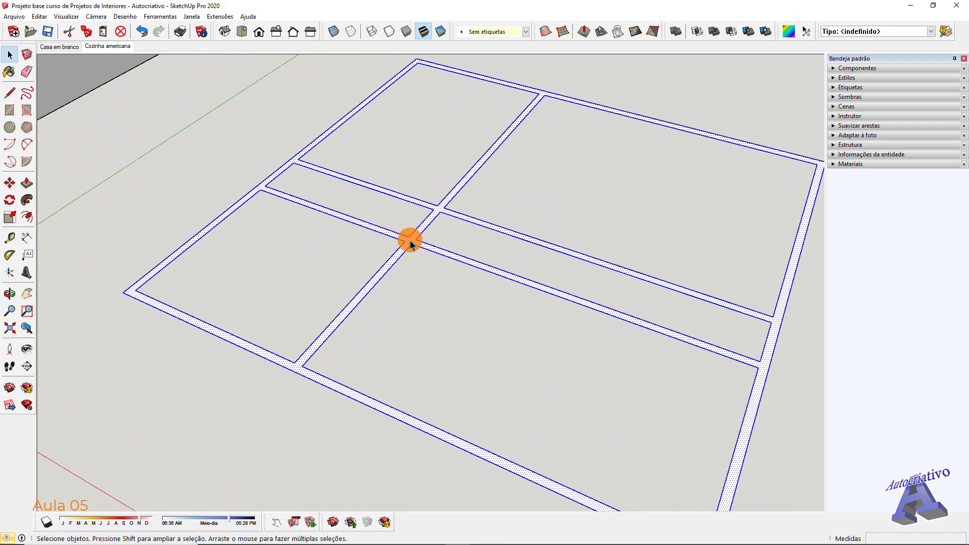
left_click(411, 277)
double_click(409, 243)
right_click(410, 243)
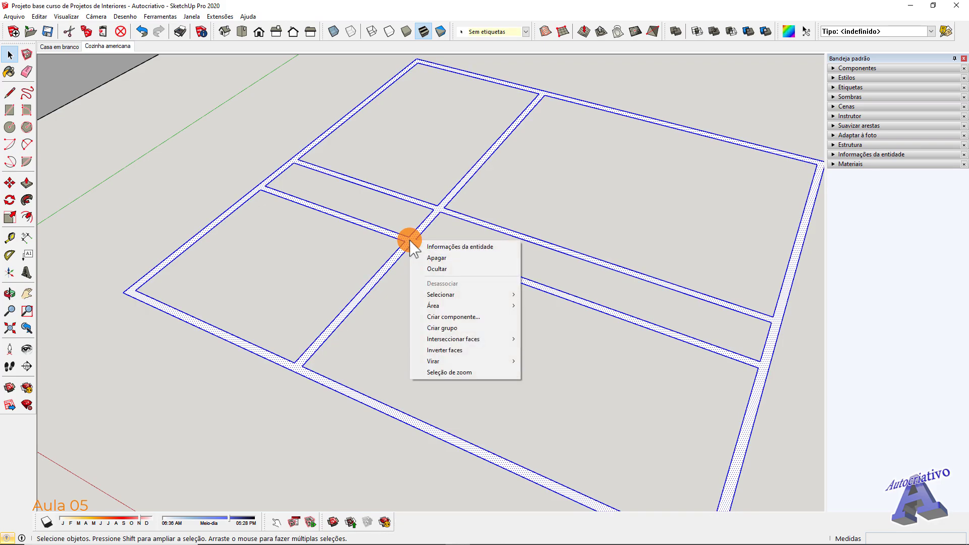
left_click(460, 326)
left_click(460, 326)
Step: Draw a 5.33 m by 3.50 m floor rectangle in the far house-side room and another filling the larger room beside it
scroll(460, 327, "down", 1)
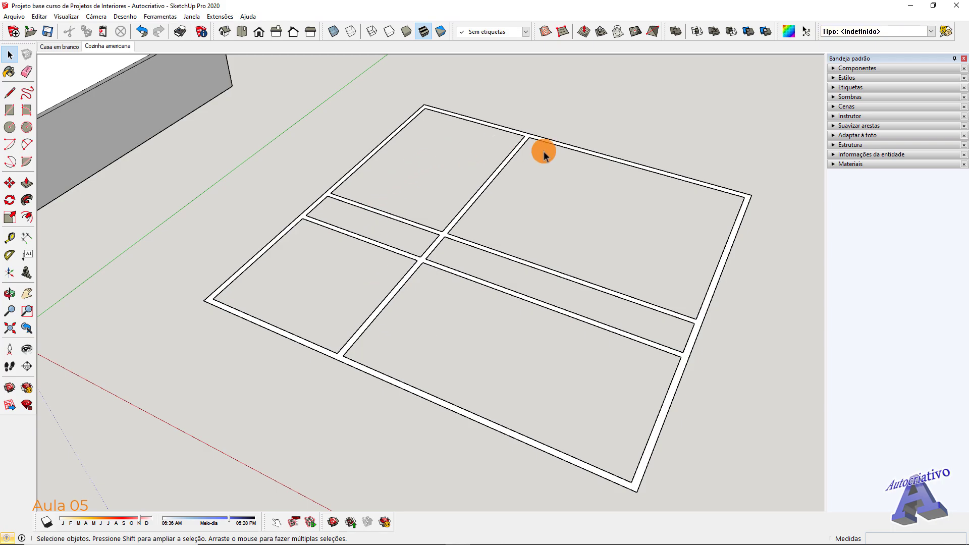
middle_click_drag(619, 334, 497, 347)
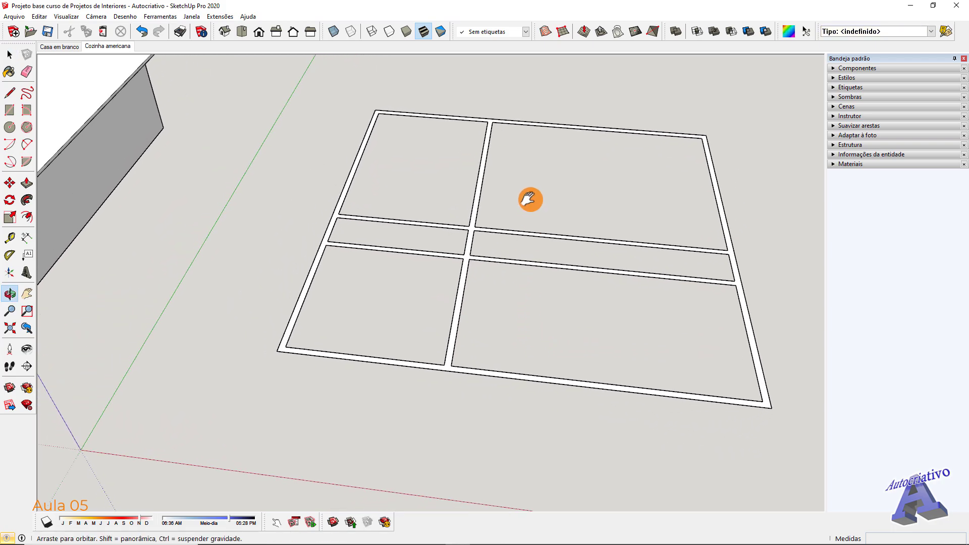
middle_click_drag(530, 199, 494, 291, "shift")
key("r")
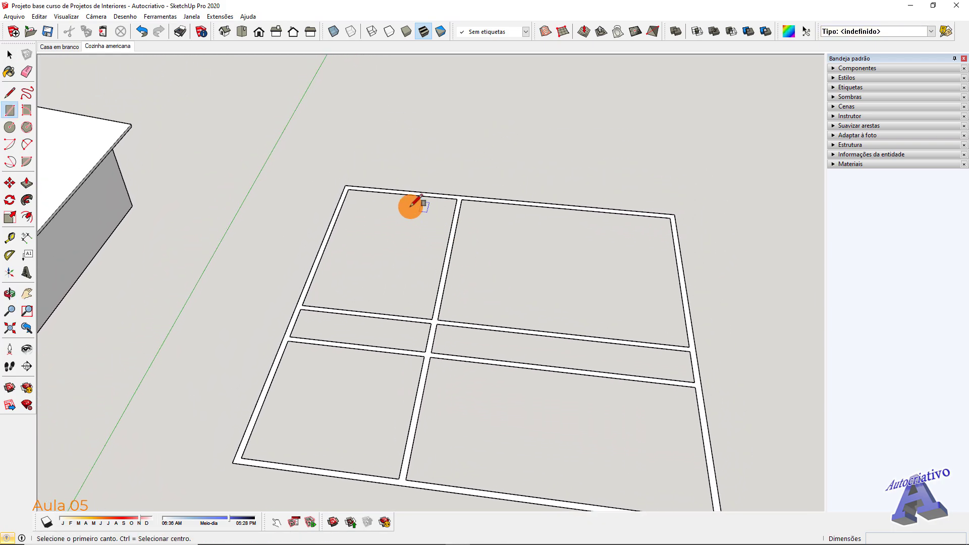
left_click(347, 189)
left_click(432, 319)
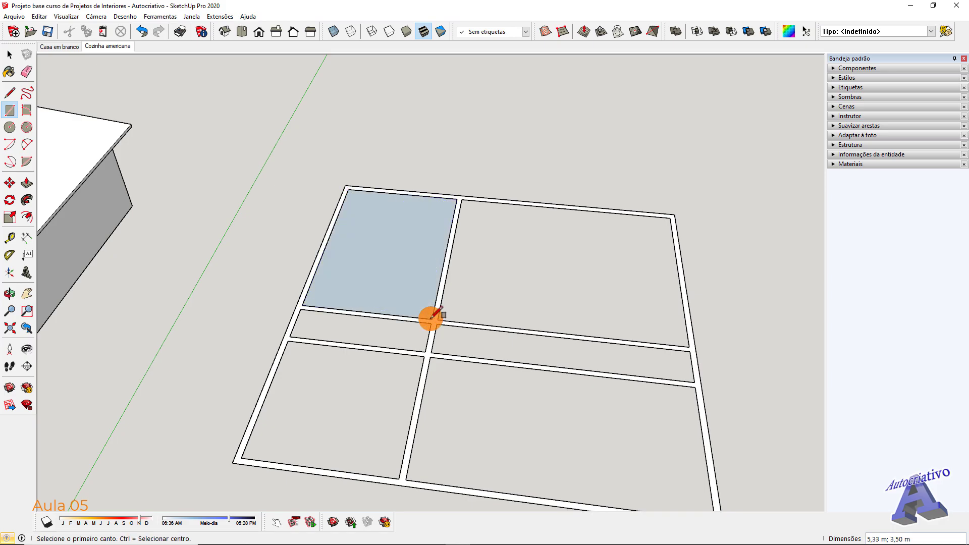
key("space")
key("r")
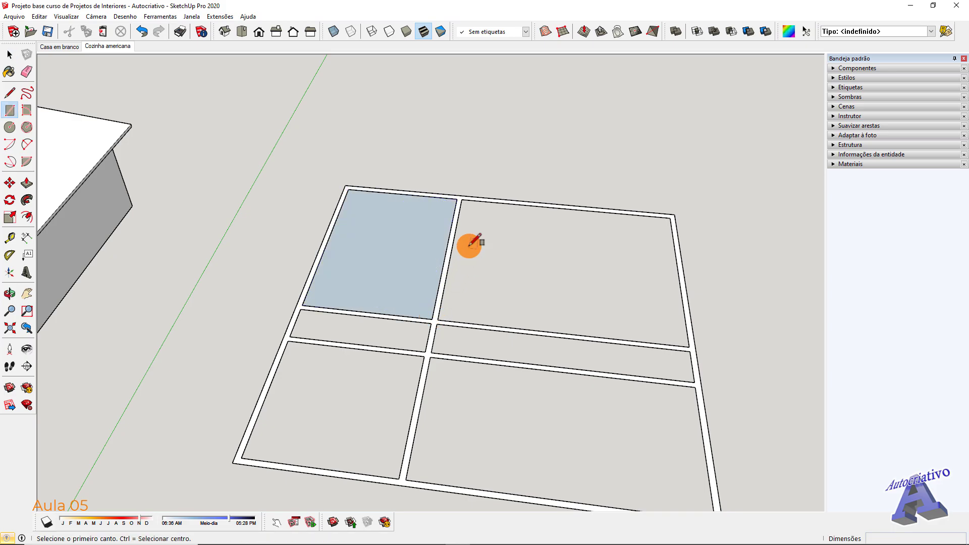
left_click(461, 199)
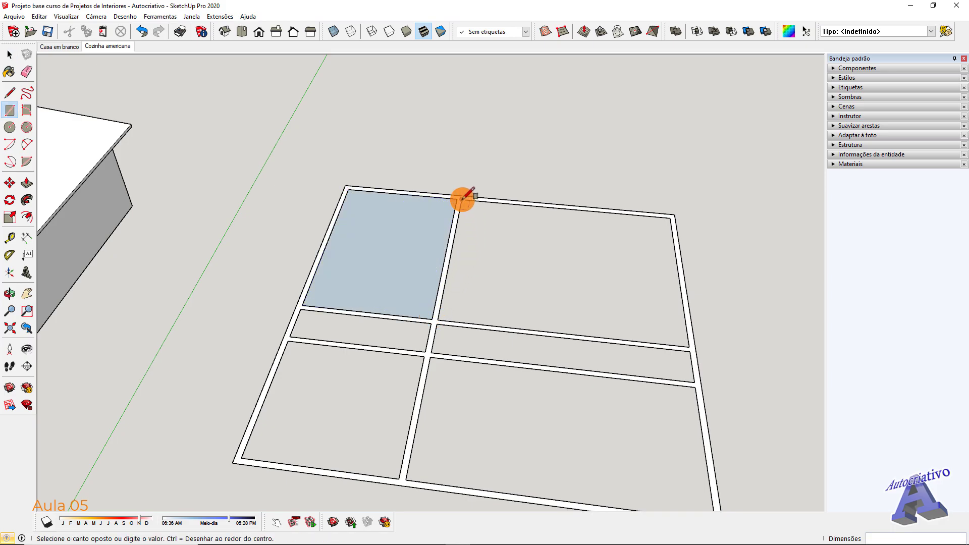
left_click(688, 345)
key("space")
Step: Draw floor rectangles in both corridor openings, the short one 3.50 m by 1.00 m and the long one across the cross wall
key("r")
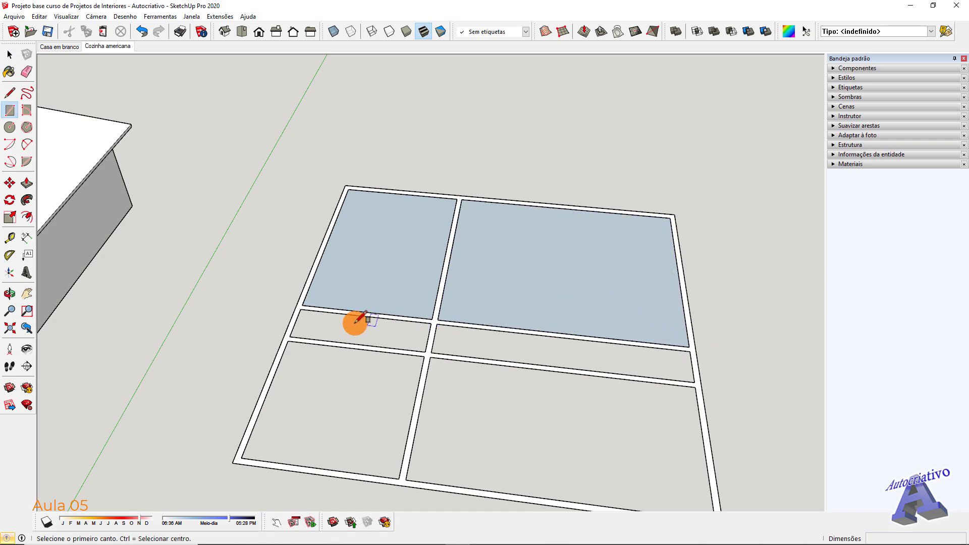
left_click(300, 309)
left_click(427, 351)
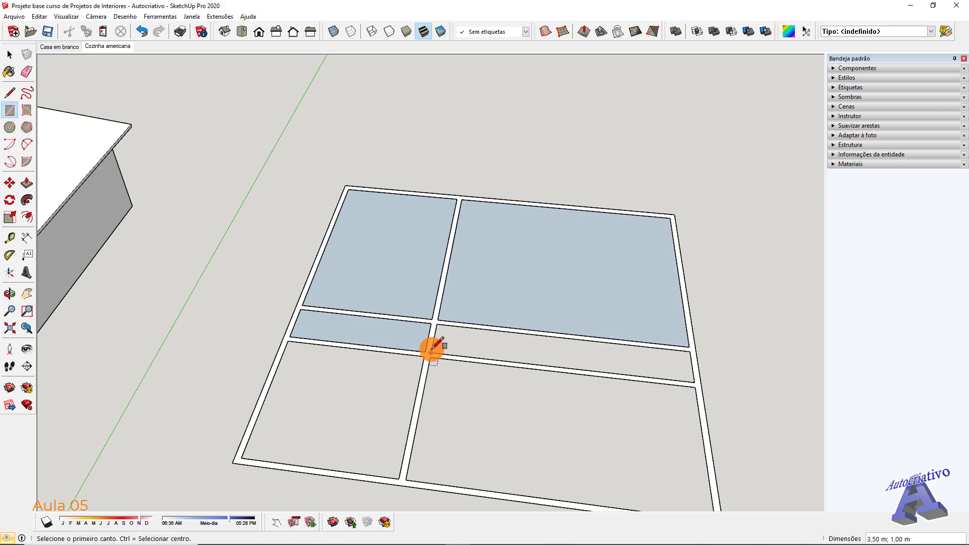
left_click(435, 323)
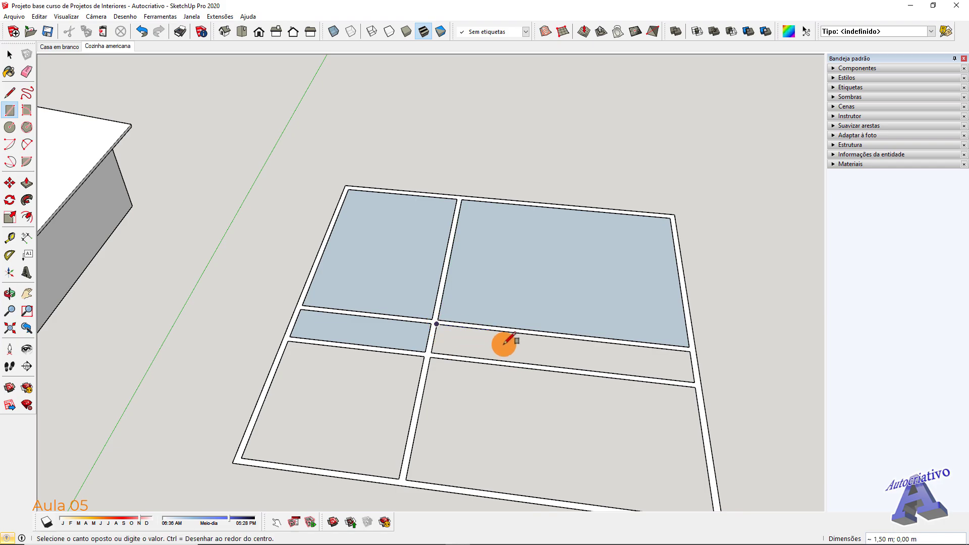
left_click(693, 382)
Step: Draw floor rectangles filling the two rooms nearest the red axis, snapping to the inner wall corners
middle_click_drag(567, 428, 340, 271)
left_click(306, 252)
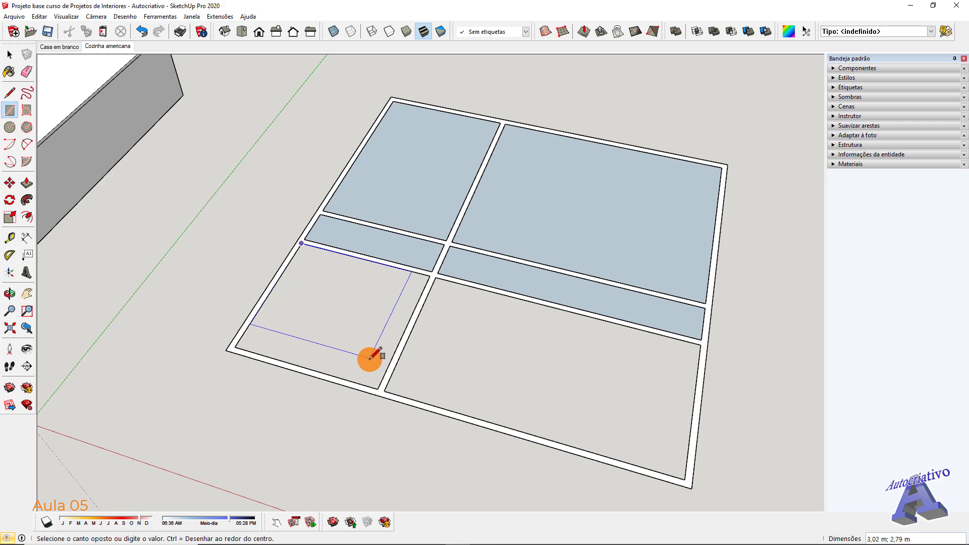
left_click(378, 389)
key("space")
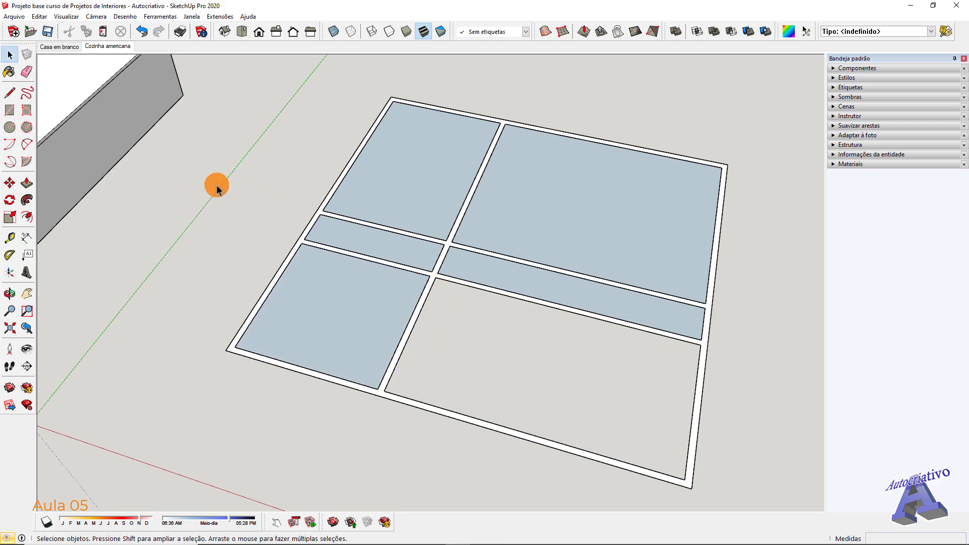
middle_click_drag(216, 184, 417, 234)
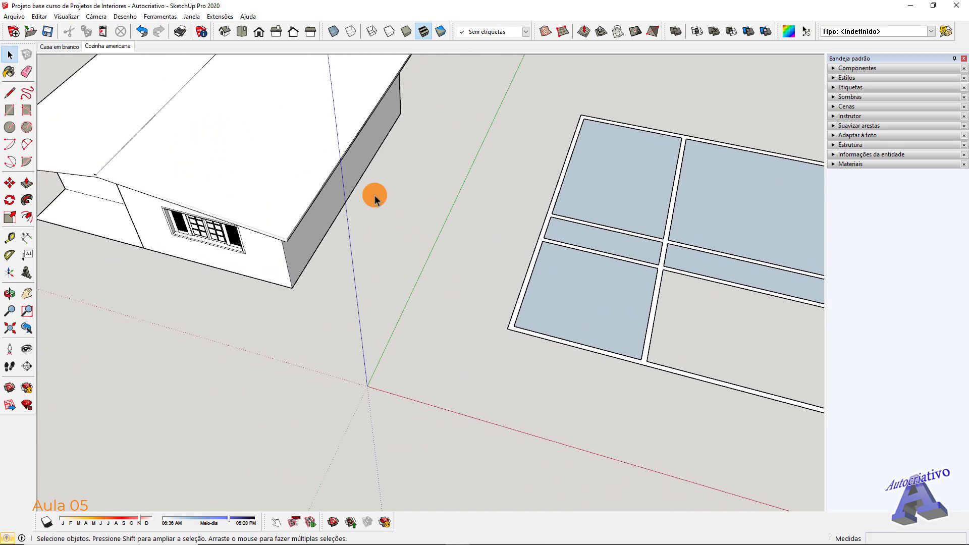
middle_click_drag(374, 195, 475, 262)
key("r")
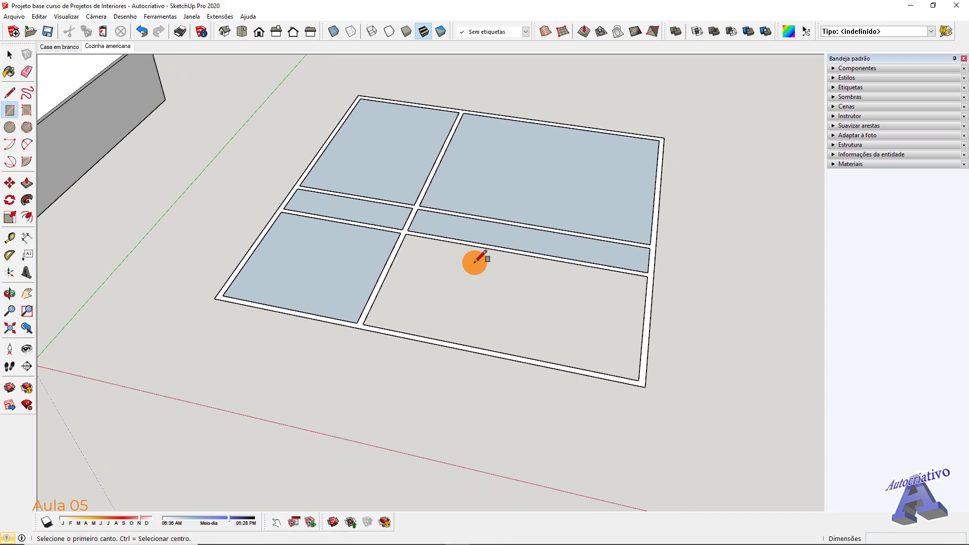
left_click(405, 234)
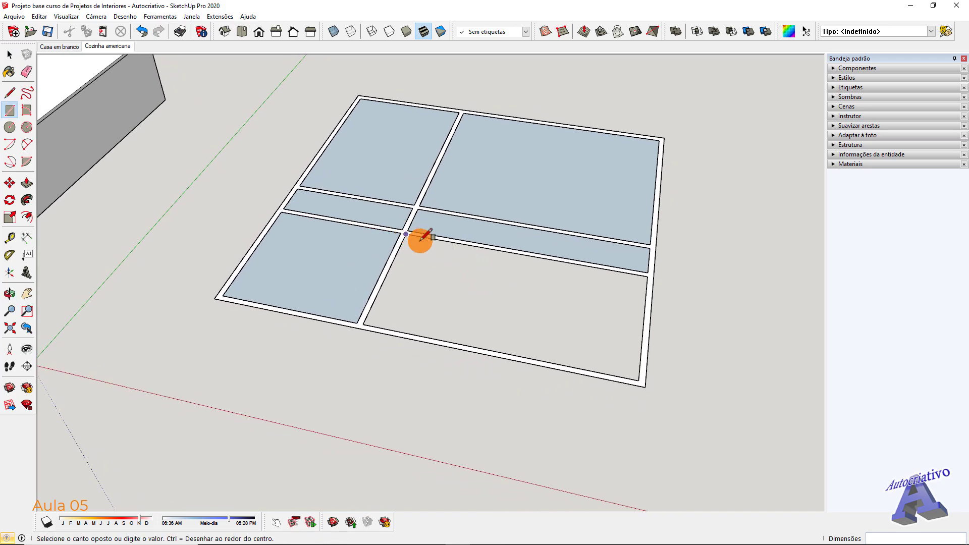
left_click(642, 381)
key("space")
Step: Select all six room and corridor floor faces, reverse them so their front sides face up, and clear the selection
left_click(519, 297)
left_click(362, 268, "shift")
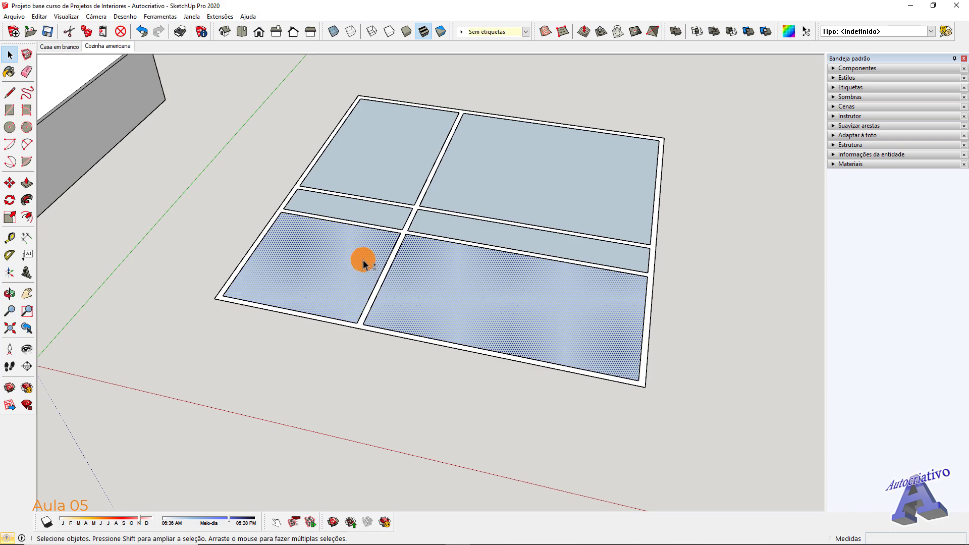
left_click(369, 212, "shift")
left_click(462, 224, "shift")
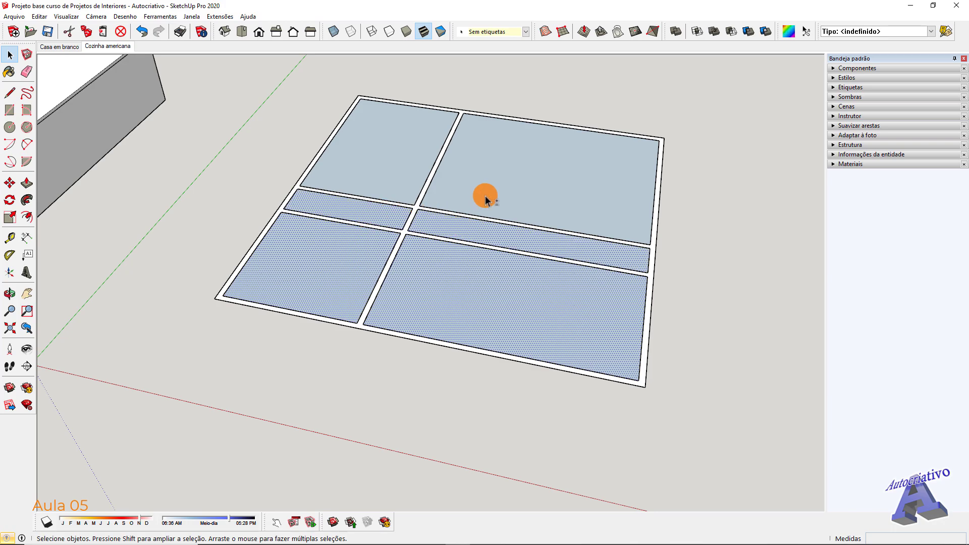
left_click(484, 194, "shift")
left_click(394, 171, "shift")
right_click(393, 168)
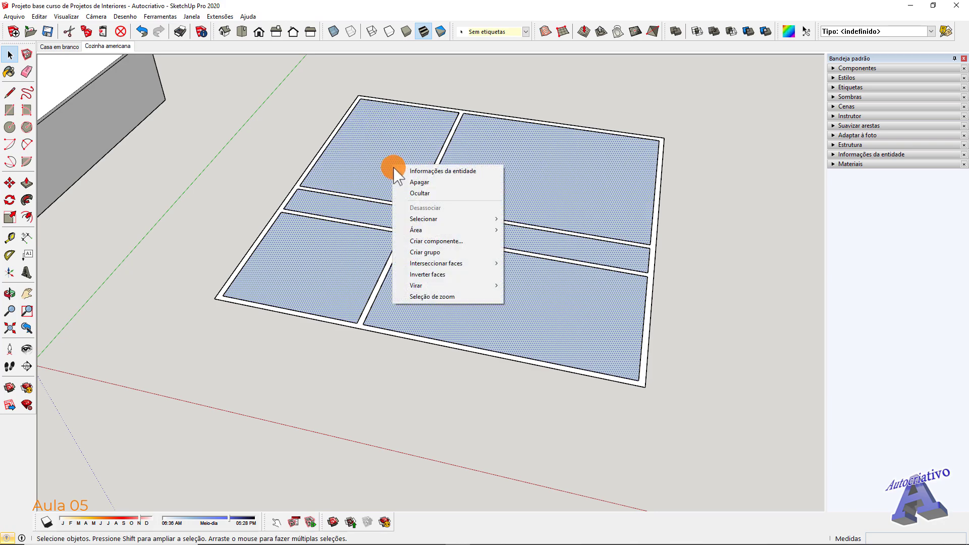
left_click(449, 277)
left_click(706, 316)
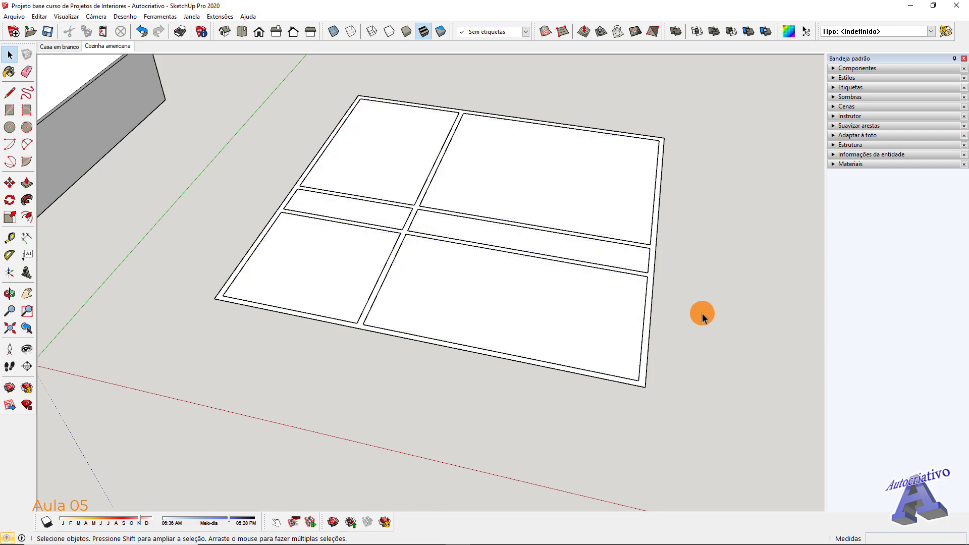
Step: Make each of the two floor faces in the rooms farthest from the red axis its own group
middle_click_drag(702, 316, 666, 341)
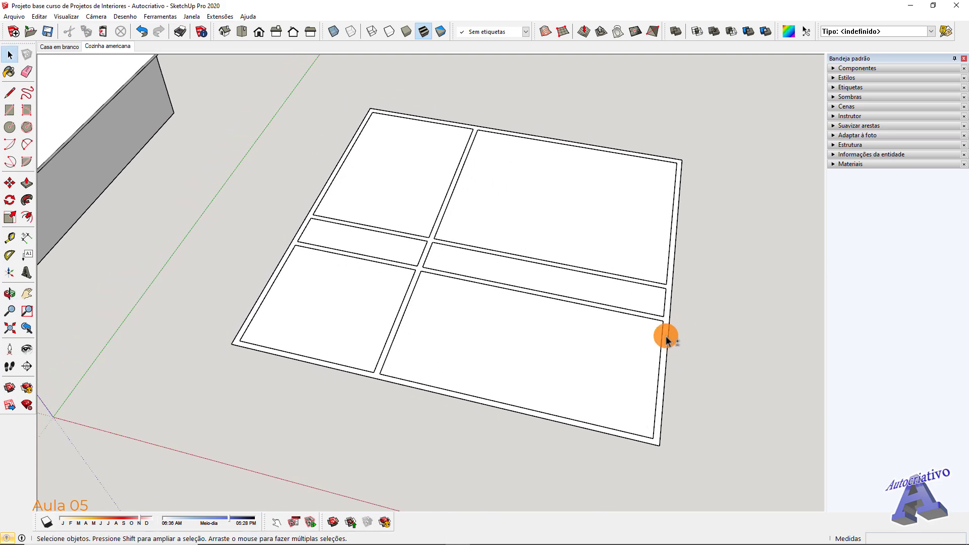
left_click(401, 173)
right_click(402, 172)
left_click(438, 261)
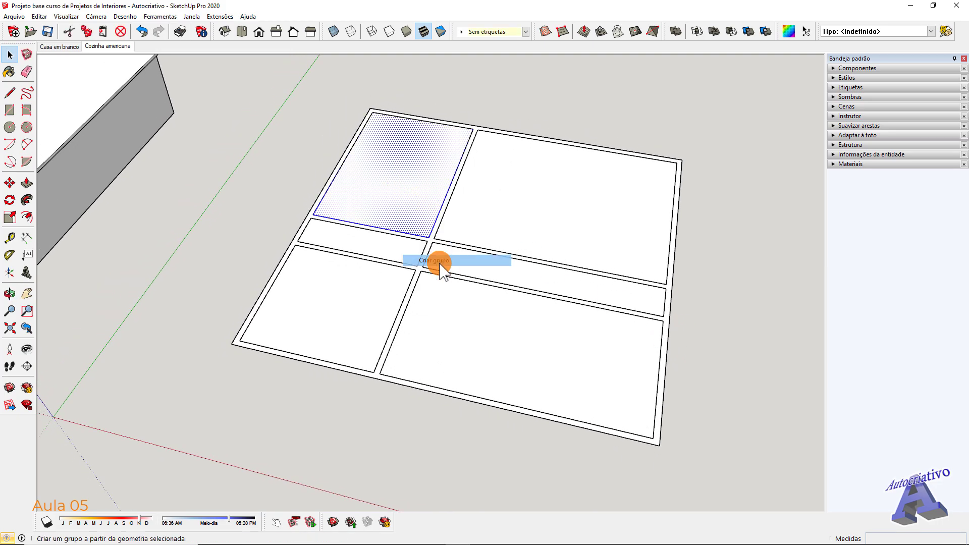
left_click(490, 217)
right_click(490, 217)
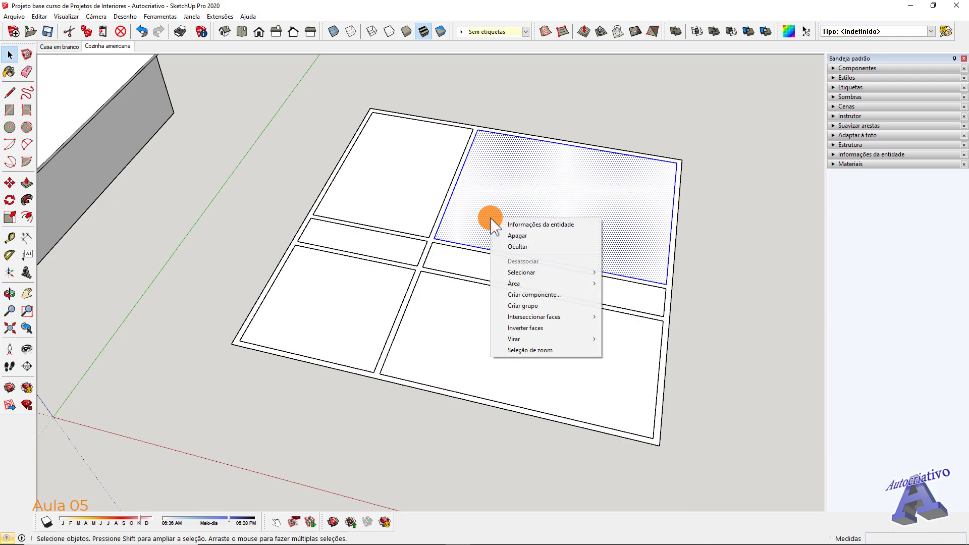
left_click(525, 305)
Step: Make the short corridor floor and the long corridor floor into two separate groups
left_click(407, 250)
right_click(407, 250)
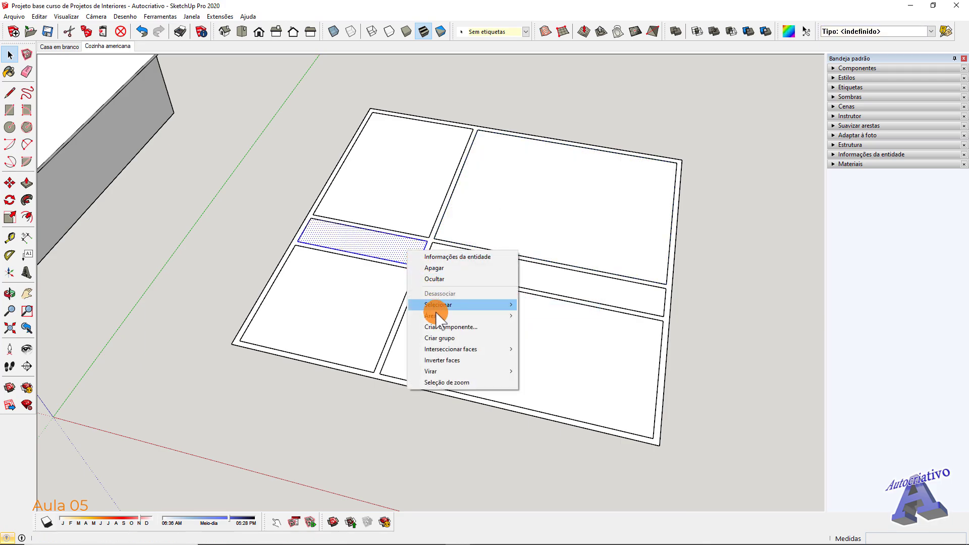
left_click(440, 338)
left_click(504, 271)
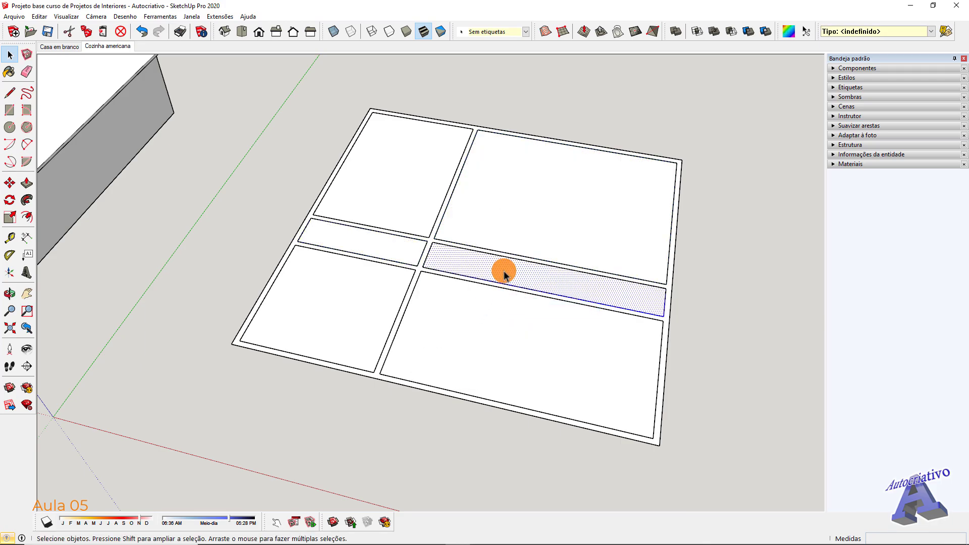
right_click(504, 270)
left_click(539, 358)
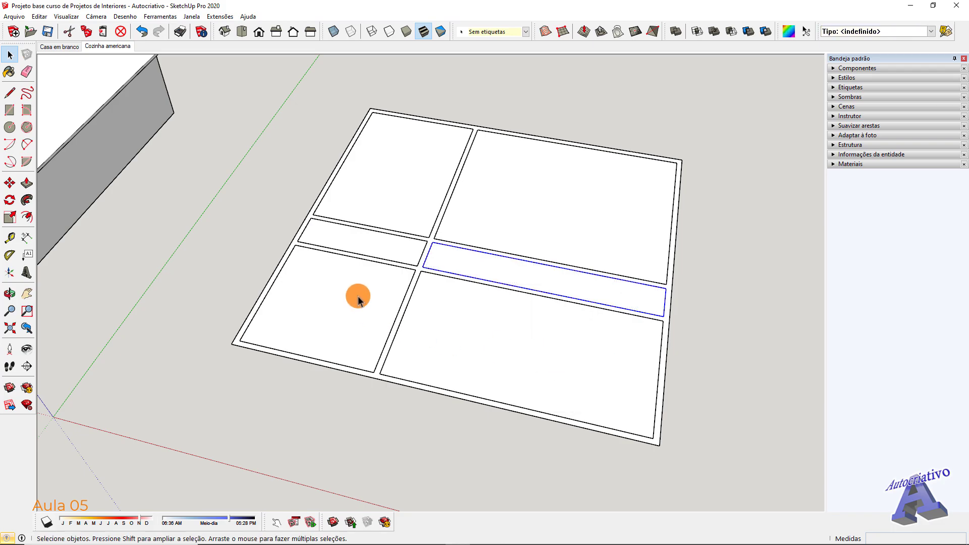
Step: Group the floor face of each of the two rooms nearest the red axis separately, and clear the selection
left_click(358, 298)
right_click(358, 298)
left_click(324, 288)
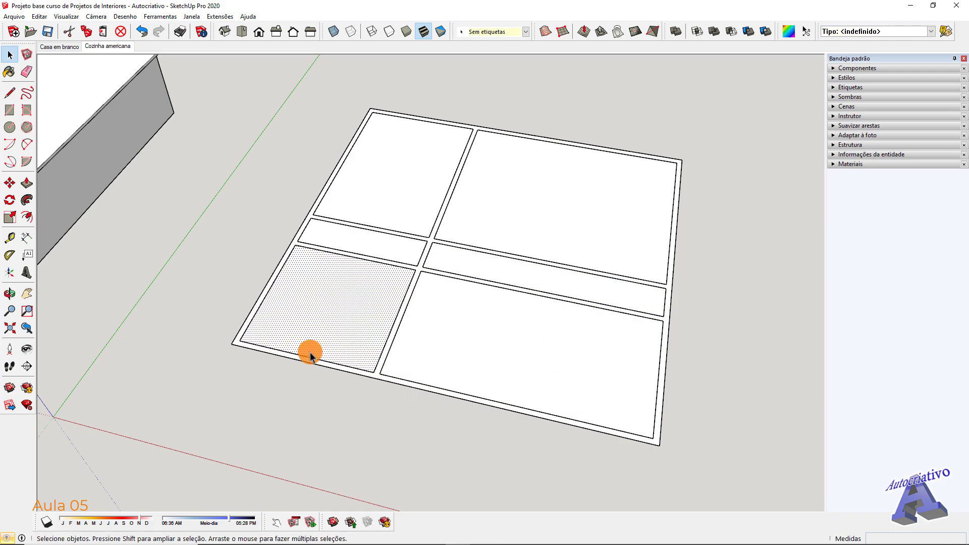
right_click(317, 308)
left_click(368, 396)
left_click(478, 329)
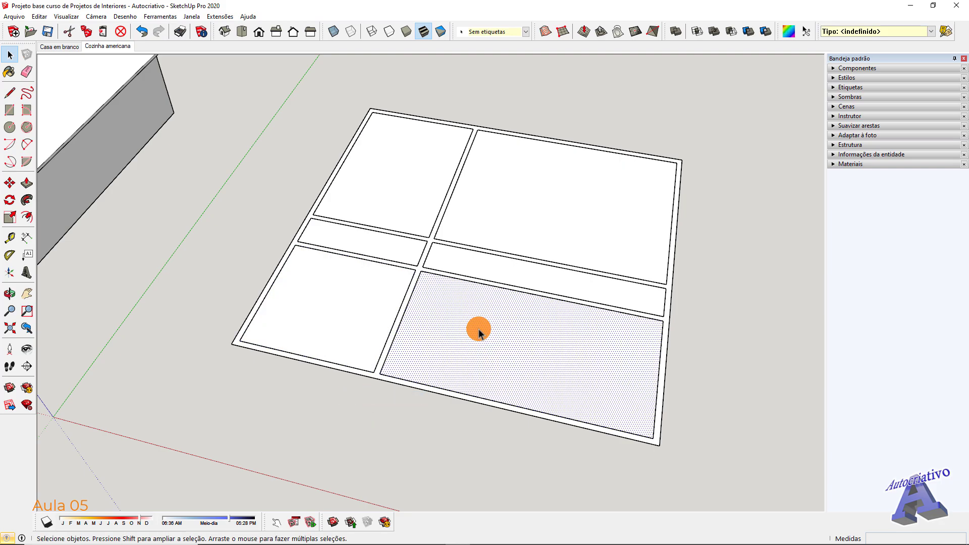
right_click(478, 328)
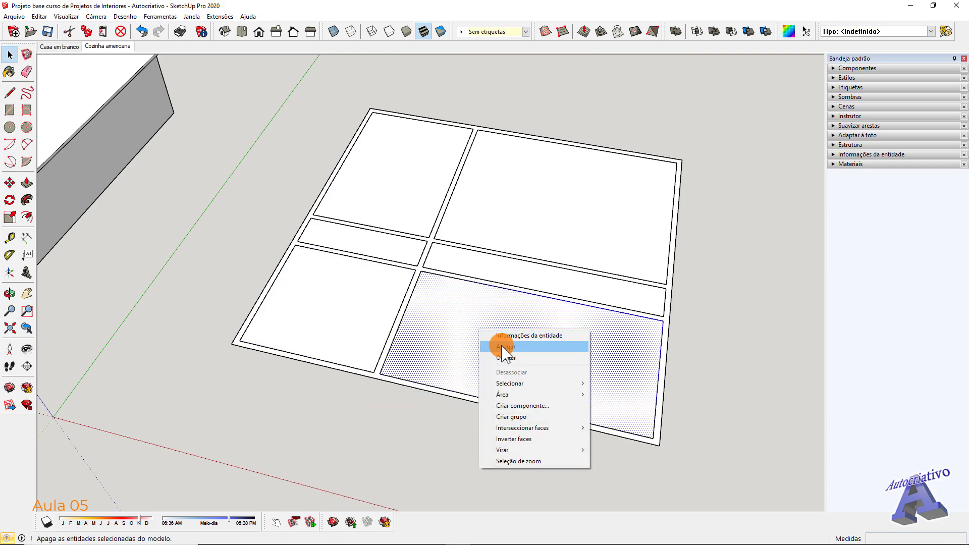
left_click(519, 417)
left_click(730, 387)
Step: Open the wall group for editing and extrude its wall face upward 2.70 m with Push/Pull
middle_click_drag(725, 359, 527, 268, "shift")
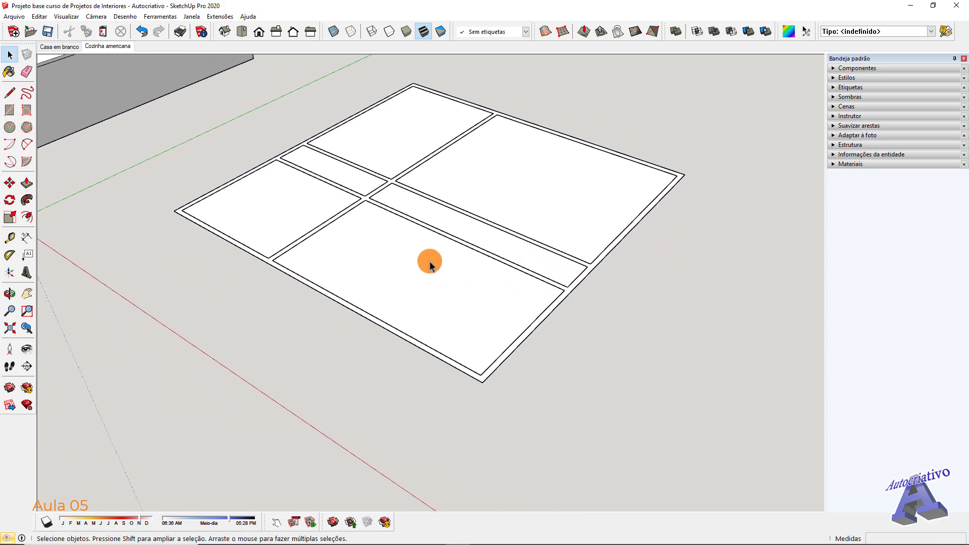
middle_click_drag(407, 260, 502, 350)
scroll(582, 444, "up", 3)
left_click(578, 435)
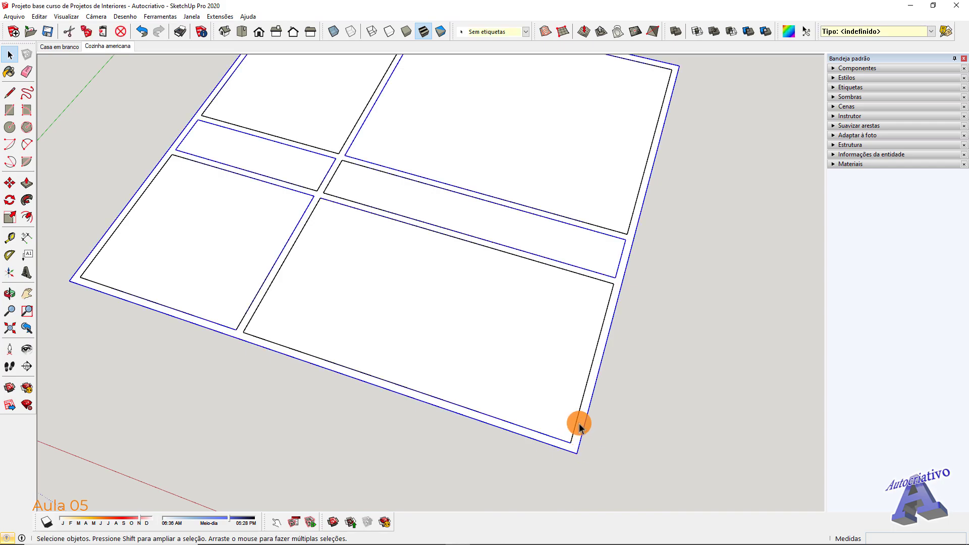
double_click(580, 426)
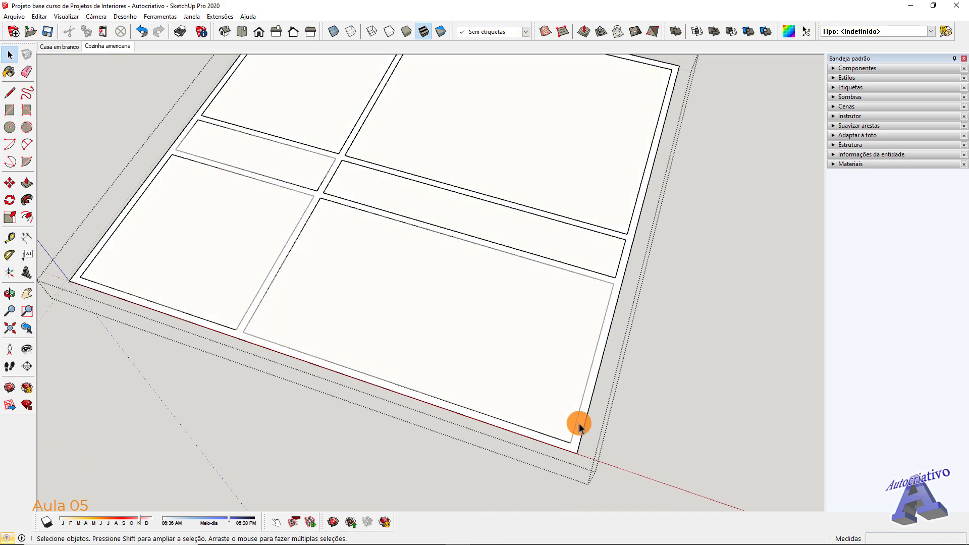
scroll(579, 422, "down", 4)
left_click(580, 423)
middle_click_drag(579, 423, 557, 291)
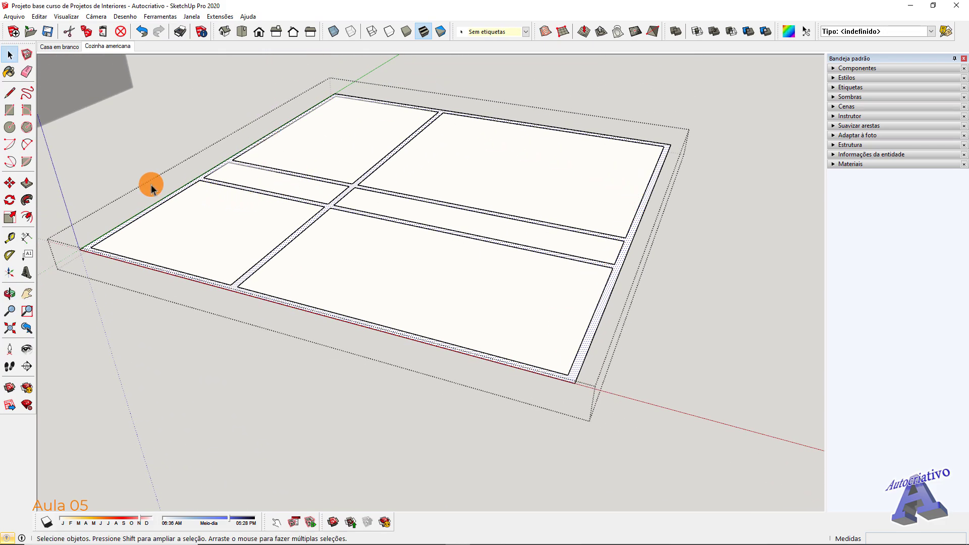
left_click(27, 184)
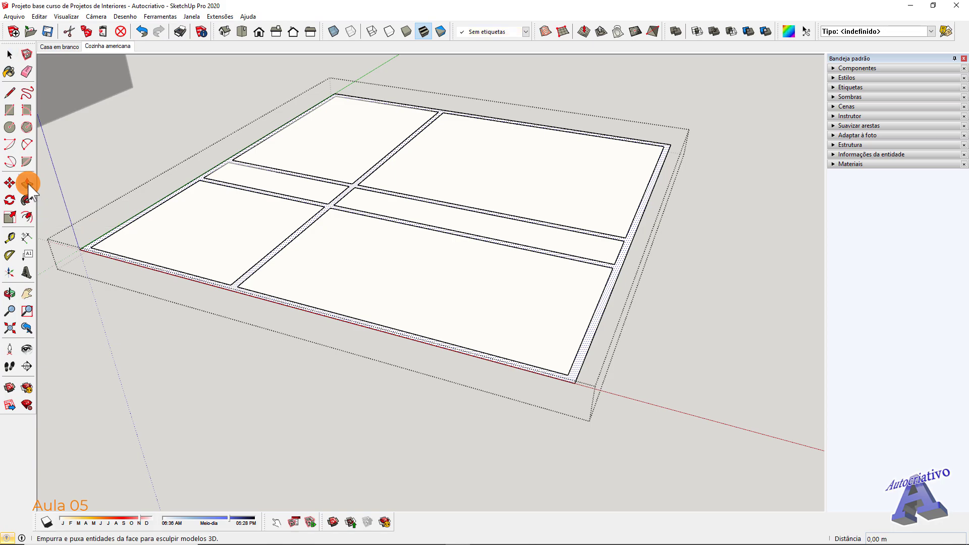
left_click_drag(357, 247, 356, 227)
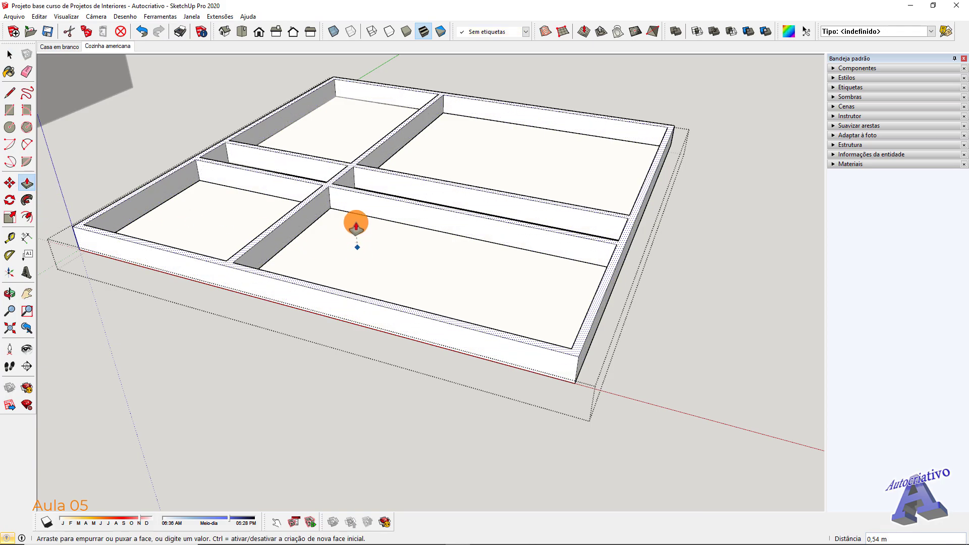
middle_click_drag(355, 224, 397, 326, "shift")
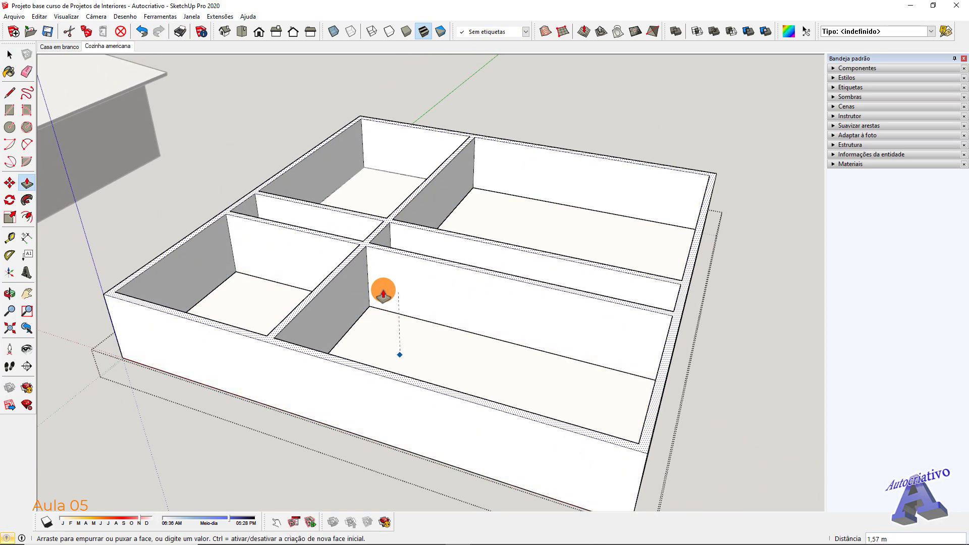
left_click_drag(384, 292, 402, 252)
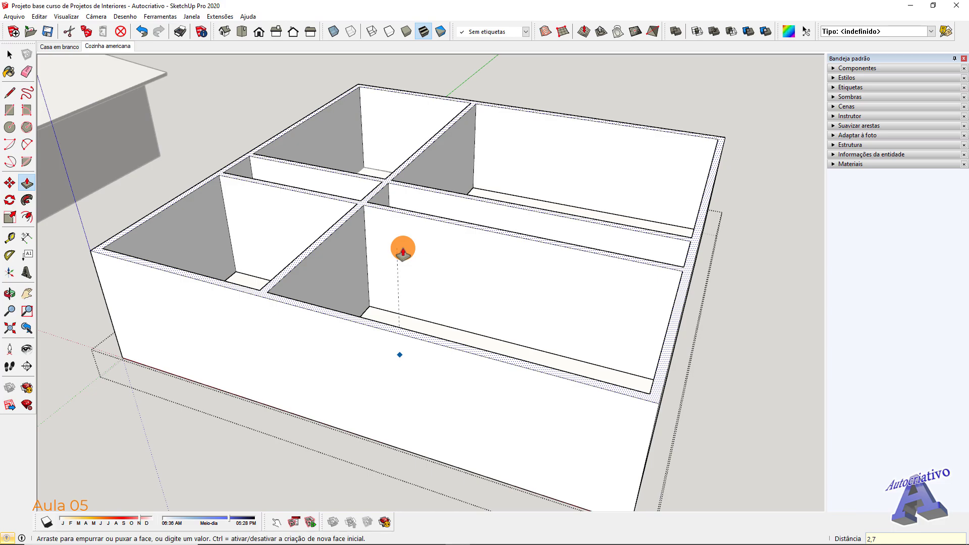
key("Return")
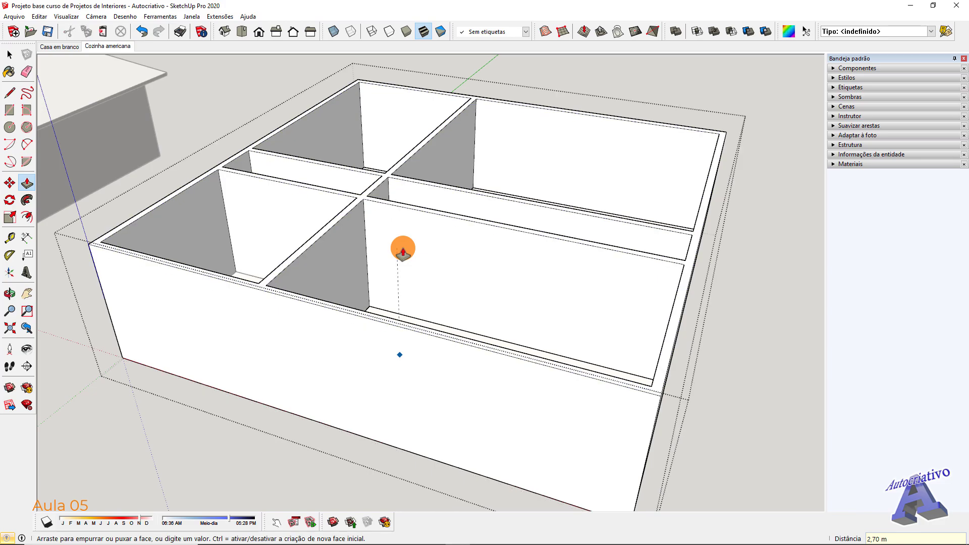
Step: Try to raise the floor face of the larger far room with Push/Pull inside its own group
middle_click_drag(757, 283, 741, 348)
middle_click_drag(522, 310, 185, 276, "shift")
middle_click_drag(424, 312, 357, 401)
scroll(536, 276, "up", 1)
middle_click_drag(536, 277, 538, 289, "shift")
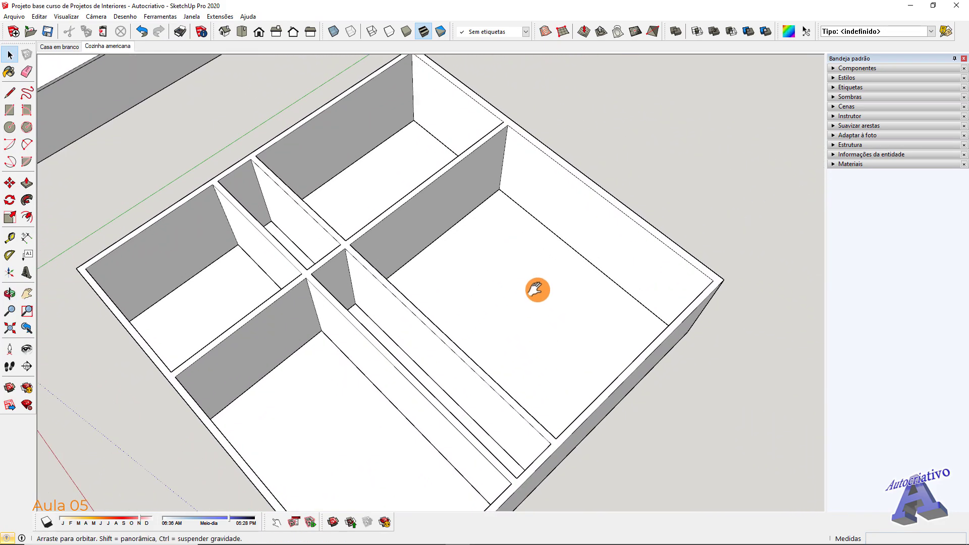
scroll(537, 289, "down", 1)
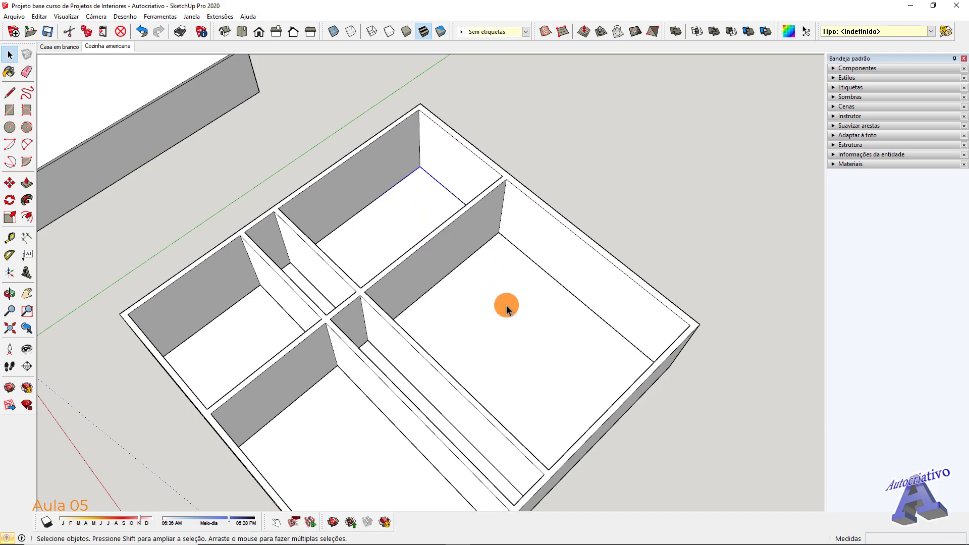
left_click(505, 306)
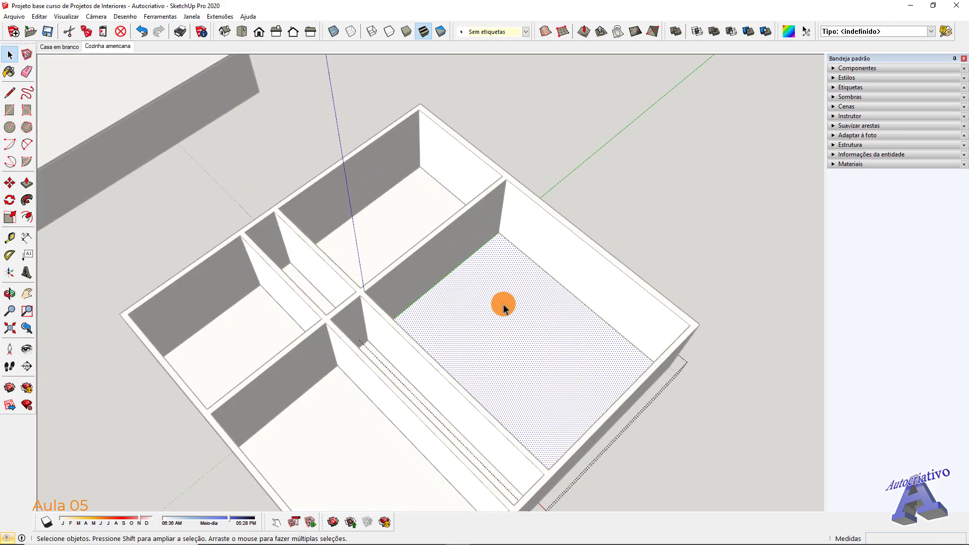
left_click(27, 183)
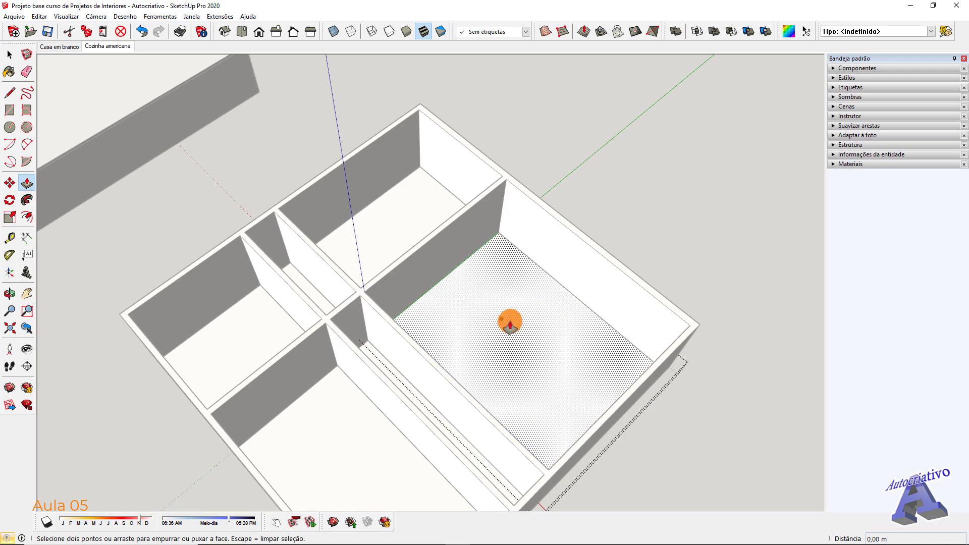
left_click(510, 323)
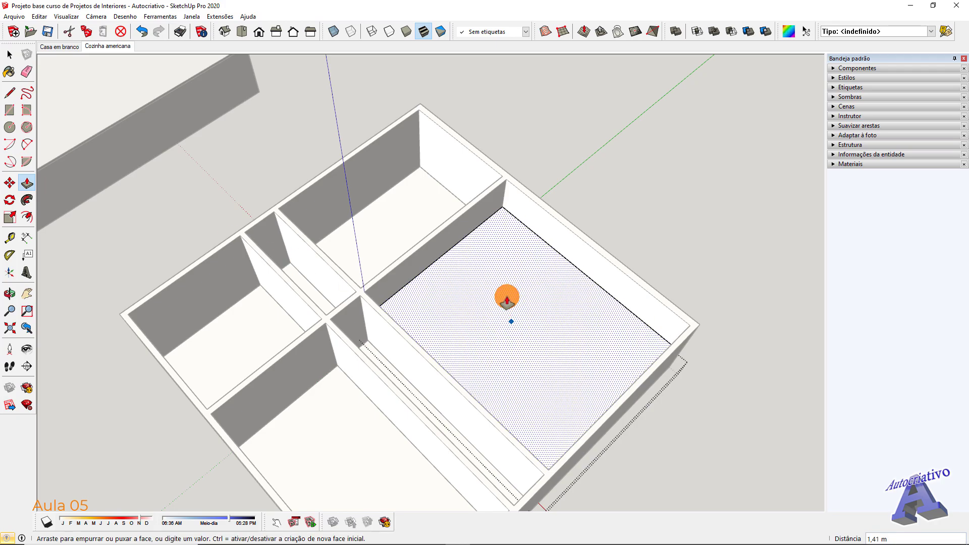
left_click(503, 315)
key("space")
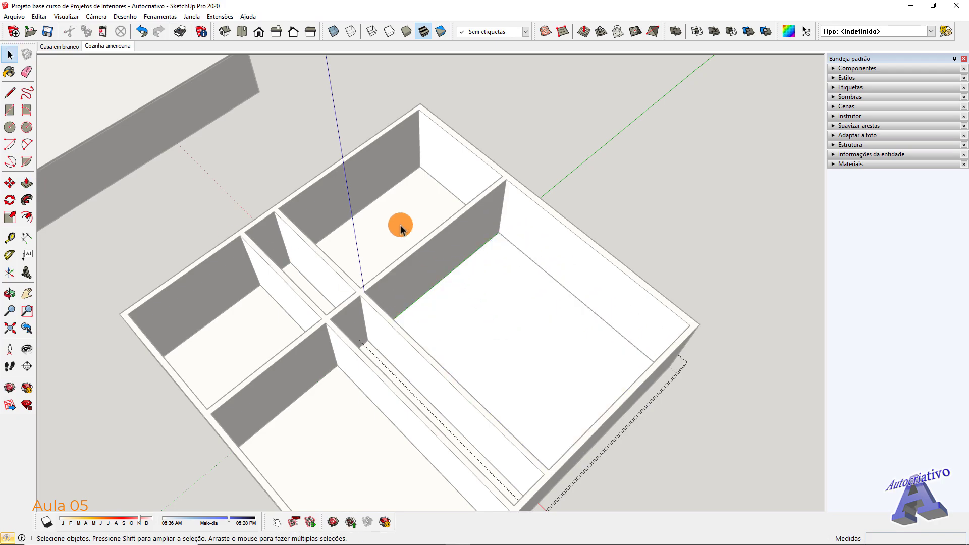
Step: Select the entire walled floor plan beside the house, delete it, and return the view to the house's entrance
key("o")
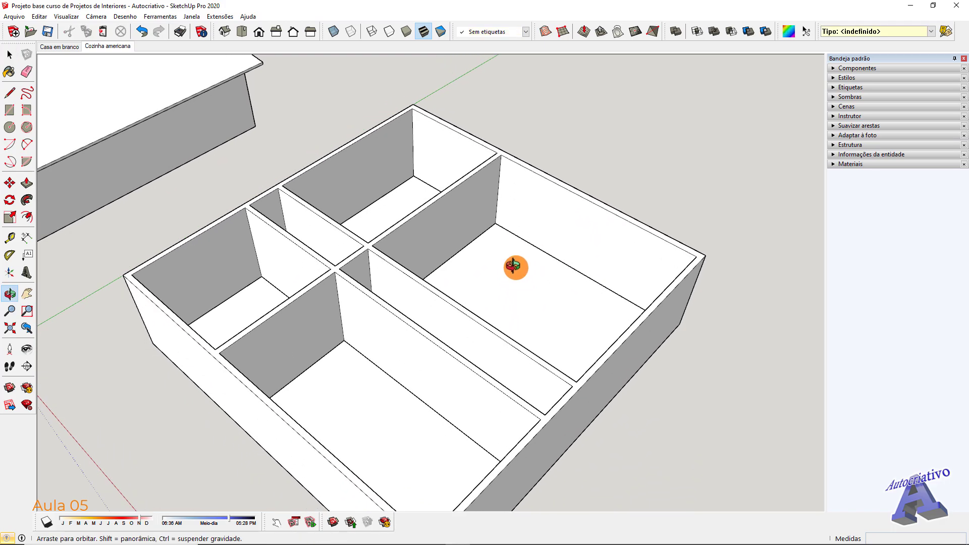
left_click_drag(513, 266, 520, 240)
key("space")
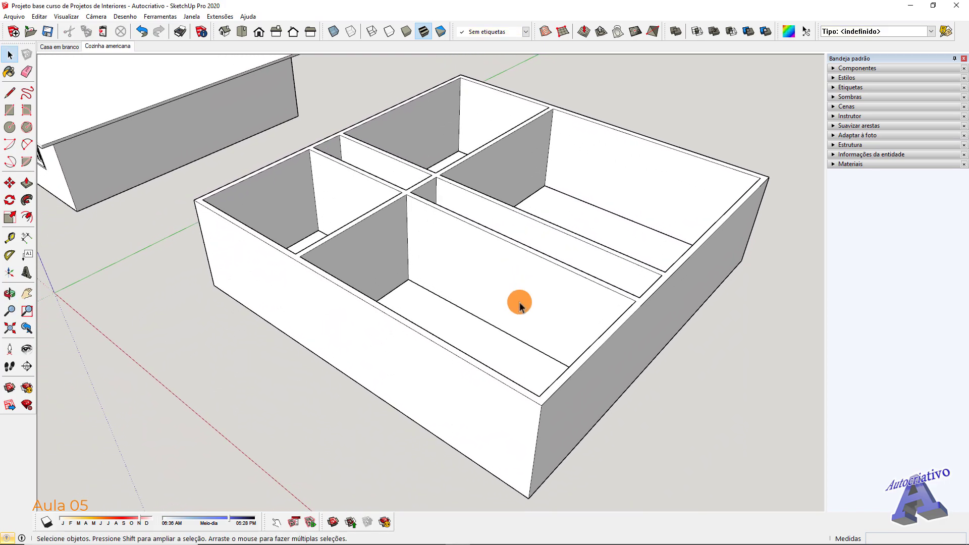
scroll(512, 306, "down", 3)
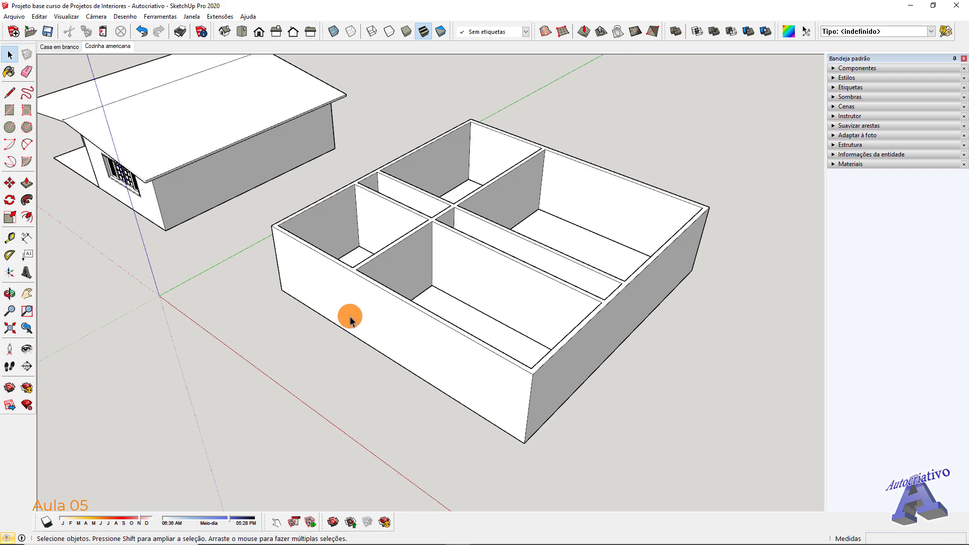
middle_click_drag(279, 314, 424, 290)
middle_click_drag(424, 290, 468, 362, "shift")
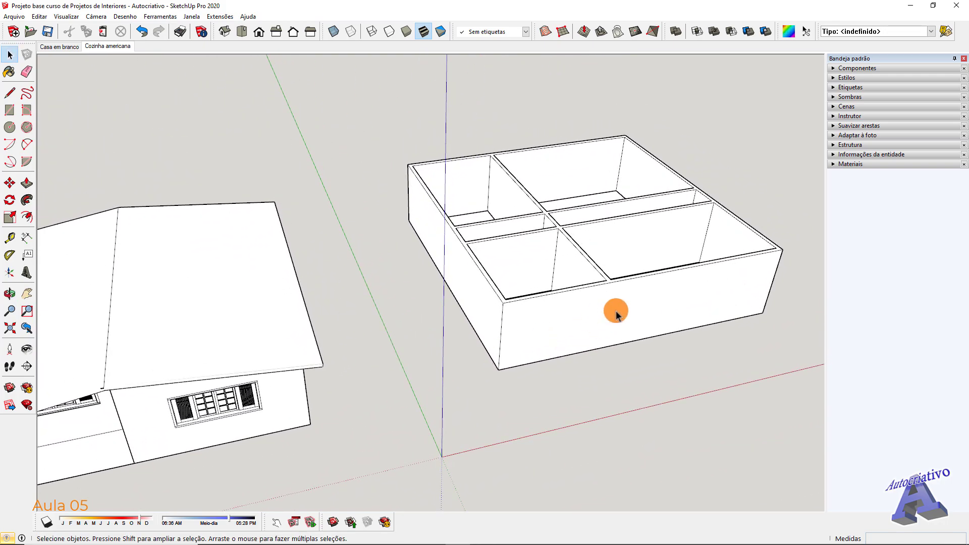
scroll(676, 347, "down", 1)
middle_click_drag(734, 340, 555, 381, "shift")
left_click_drag(657, 383, 271, 108)
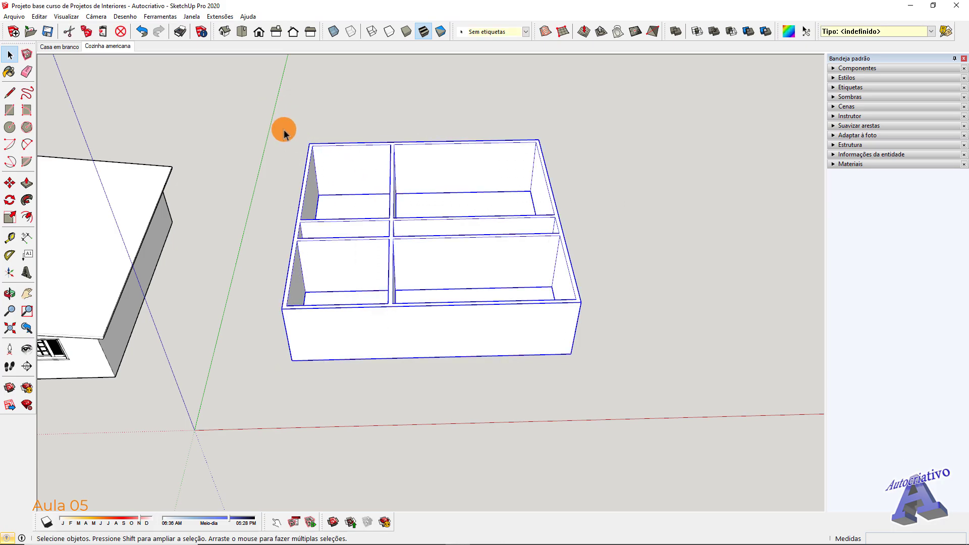
key("Delete")
middle_click_drag(222, 325, 575, 299)
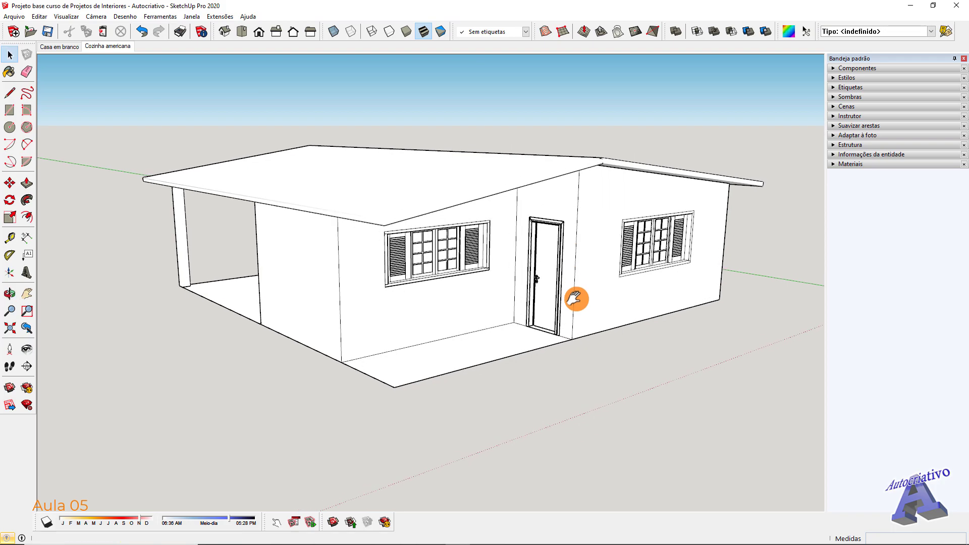